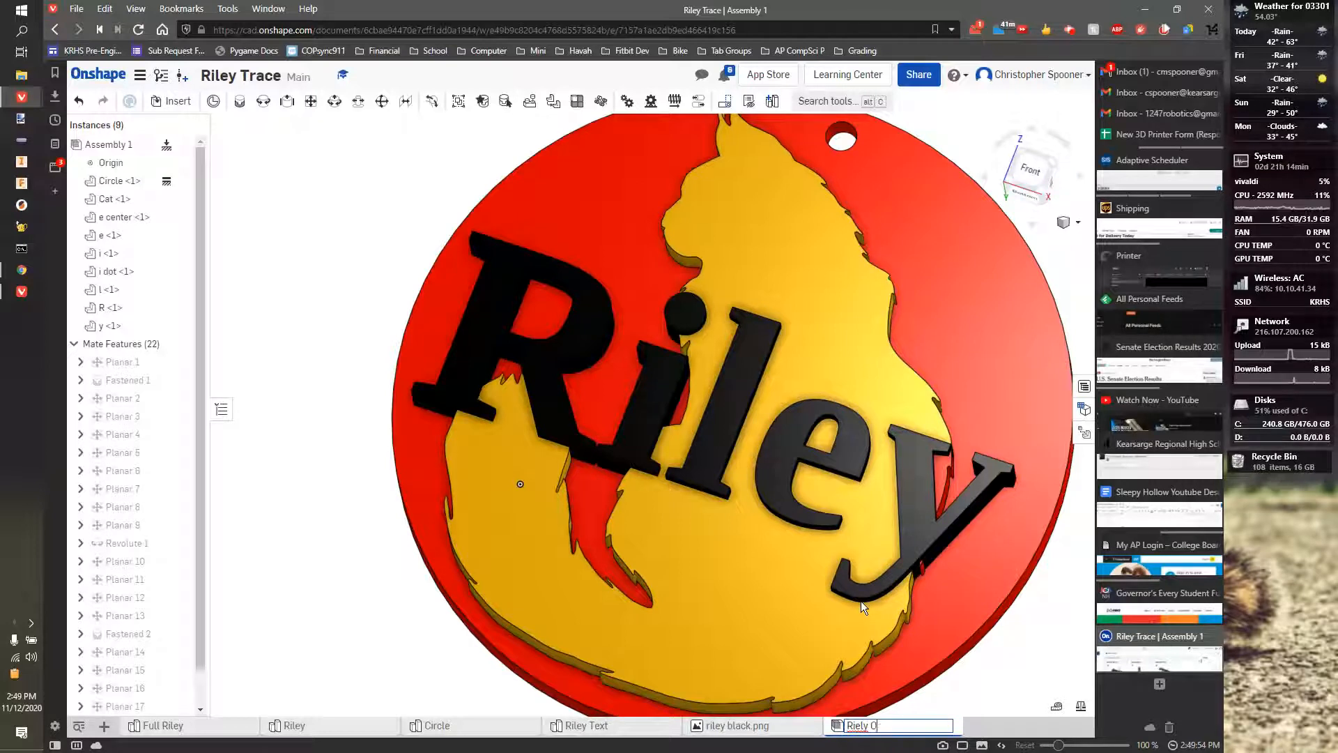
Rename the Assembly 1 tab as "Riley Ordament"
{"action": "type", "text": "ament"}
{"action": "right_click", "coordinate": [890, 728]}
{"action": "key", "text": "Escape"}
{"action": "right_click", "coordinate": [887, 730]}
{"action": "key", "text": "Escape"}
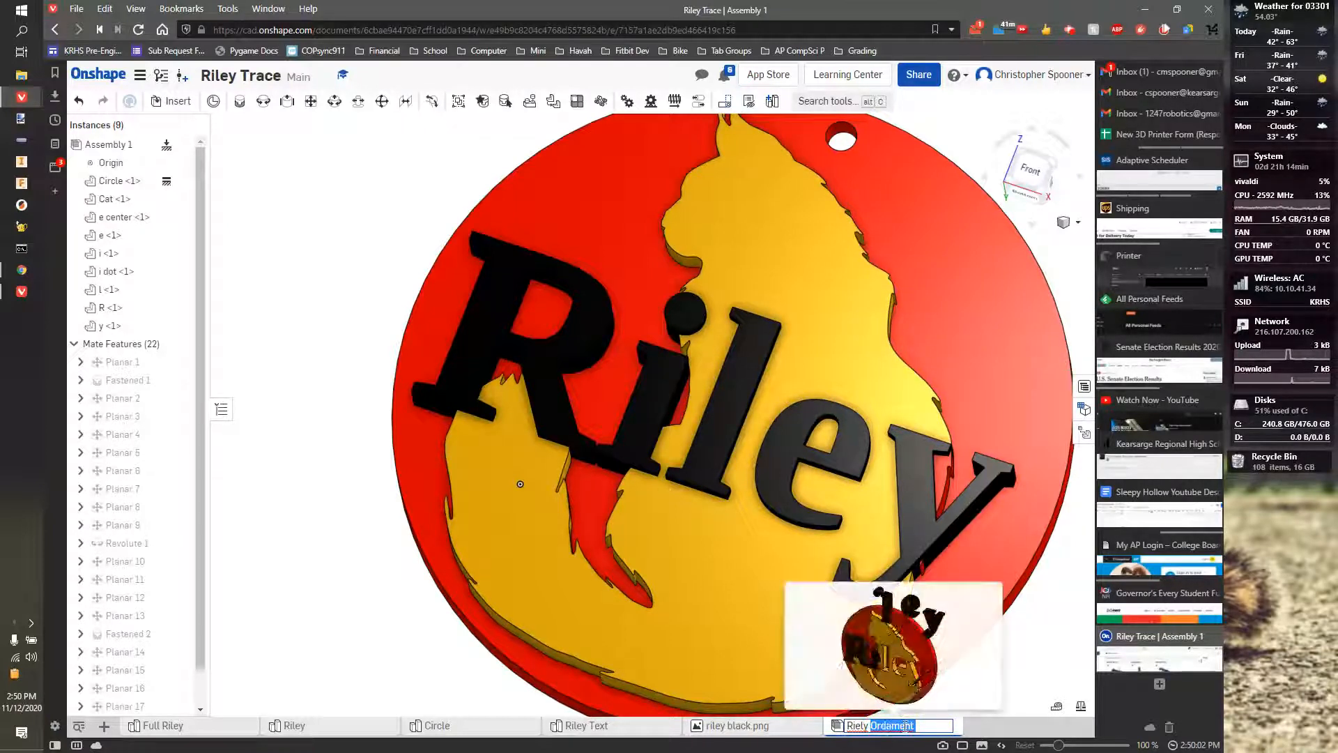
{"action": "left_click", "coordinate": [861, 725]}
{"action": "key", "text": "BackSpace"}
{"action": "key", "text": "Right"}
{"action": "type", "text": "e"}
Search Google for "Ordament" in a new browser tab to check the word's spelling
{"action": "middle_click", "coordinate": [1160, 684]}
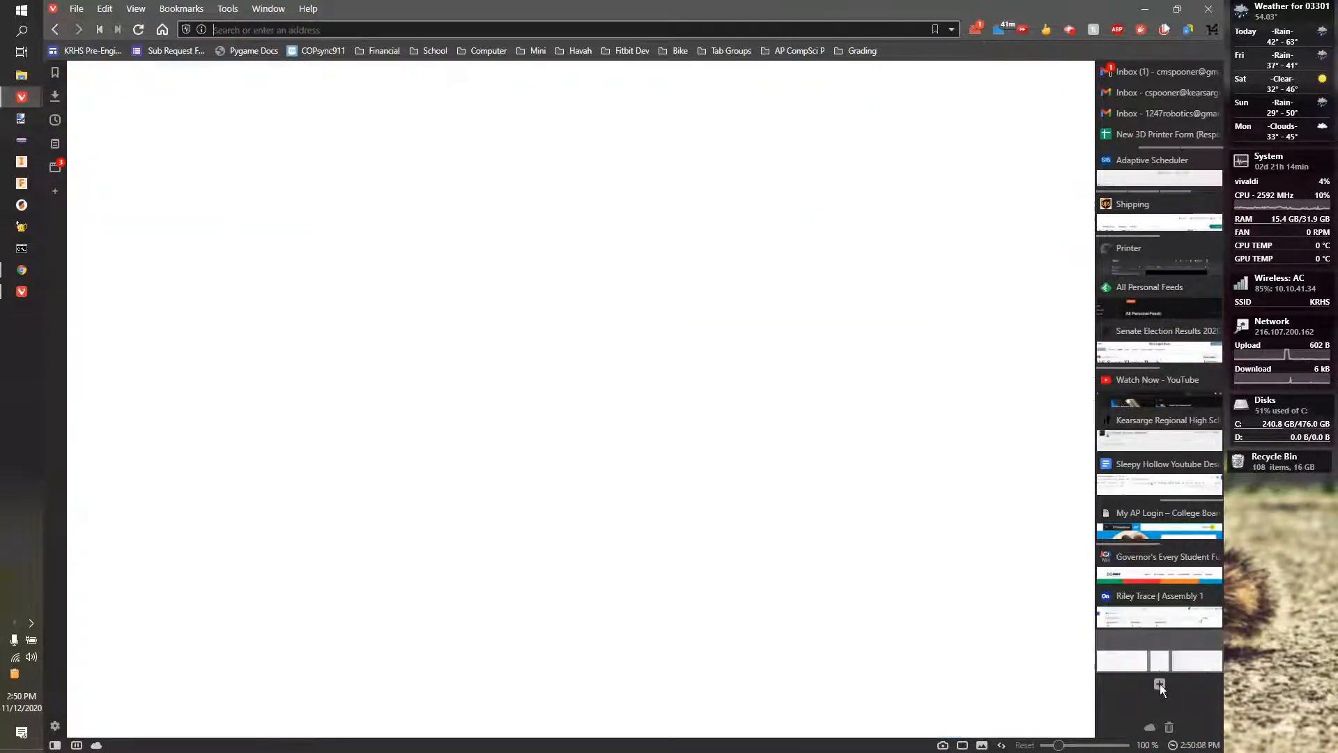
{"action": "left_click", "coordinate": [314, 206]}
{"action": "double_click", "coordinate": [226, 91]}
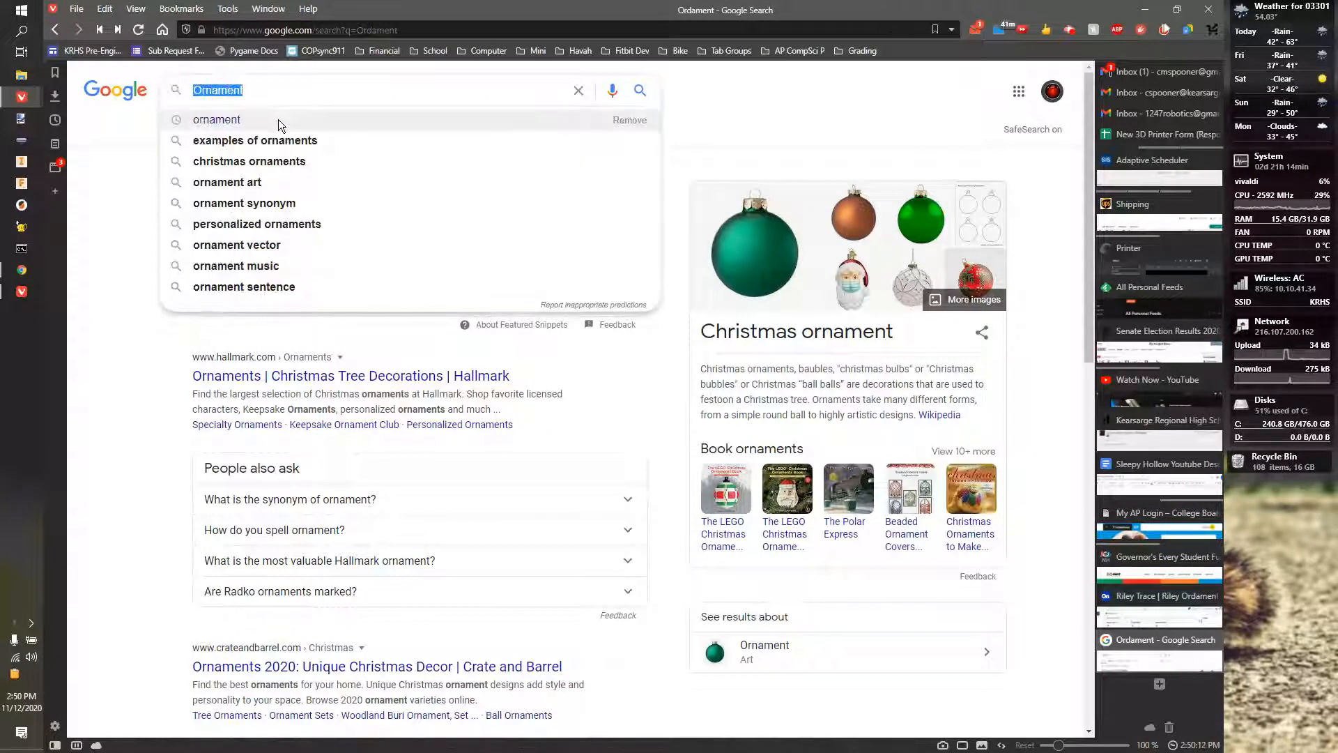
Return to the Onshape document and correct the assembly tab's name to "Riley Ornament"
{"action": "left_click", "coordinate": [1133, 593]}
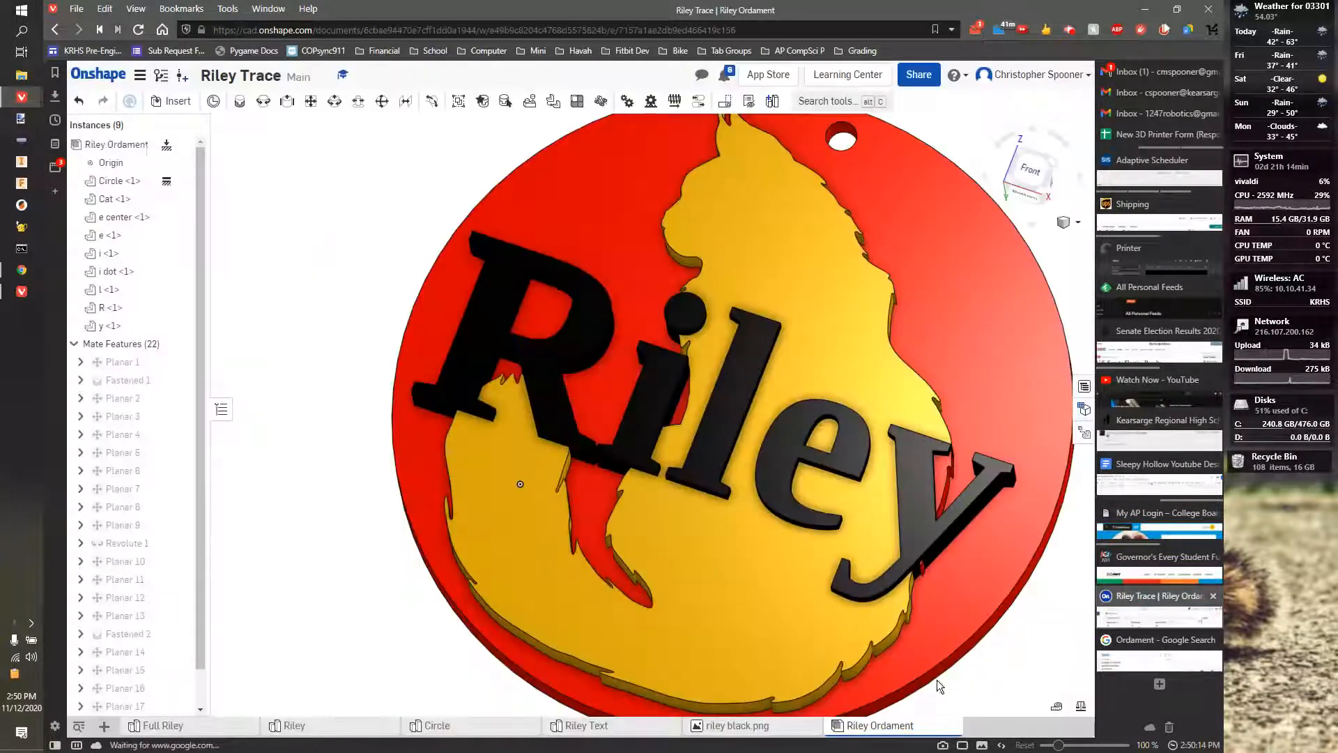
{"action": "right_click", "coordinate": [904, 726]}
{"action": "left_click", "coordinate": [871, 598]}
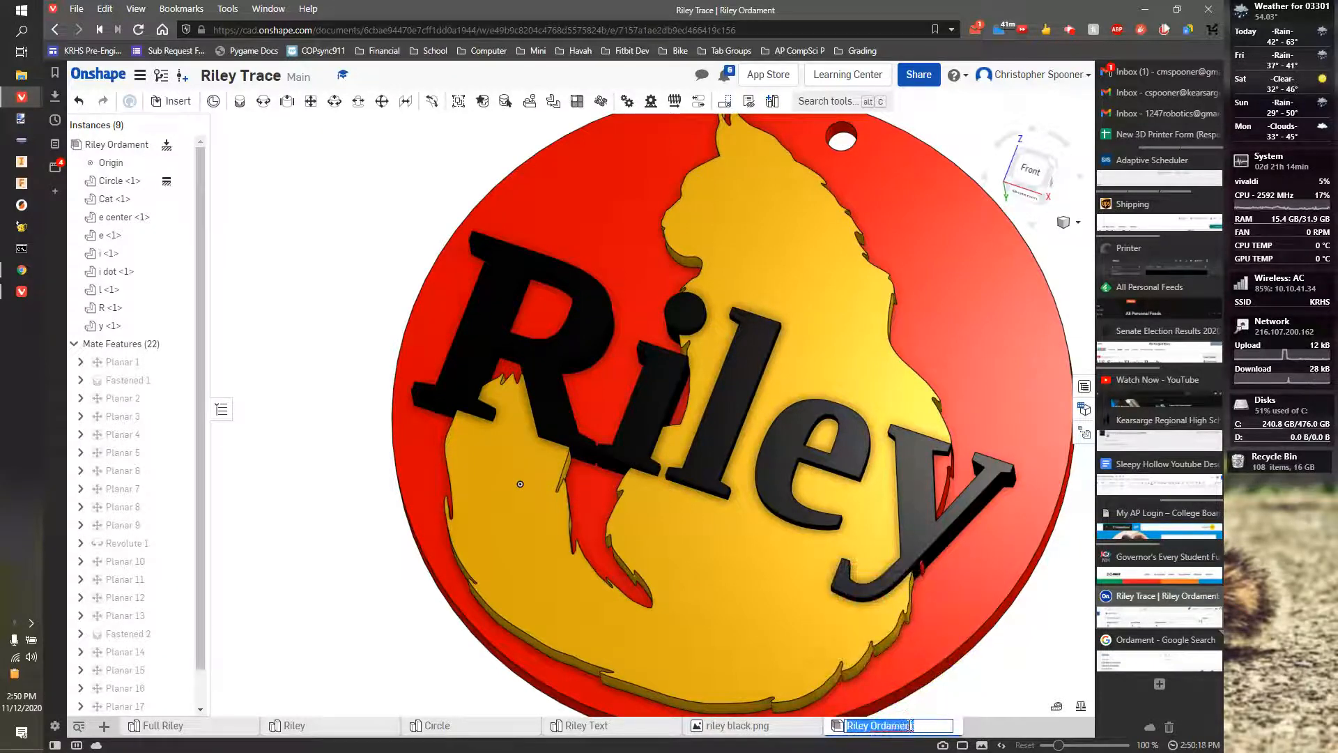
{"action": "left_click", "coordinate": [926, 726]}
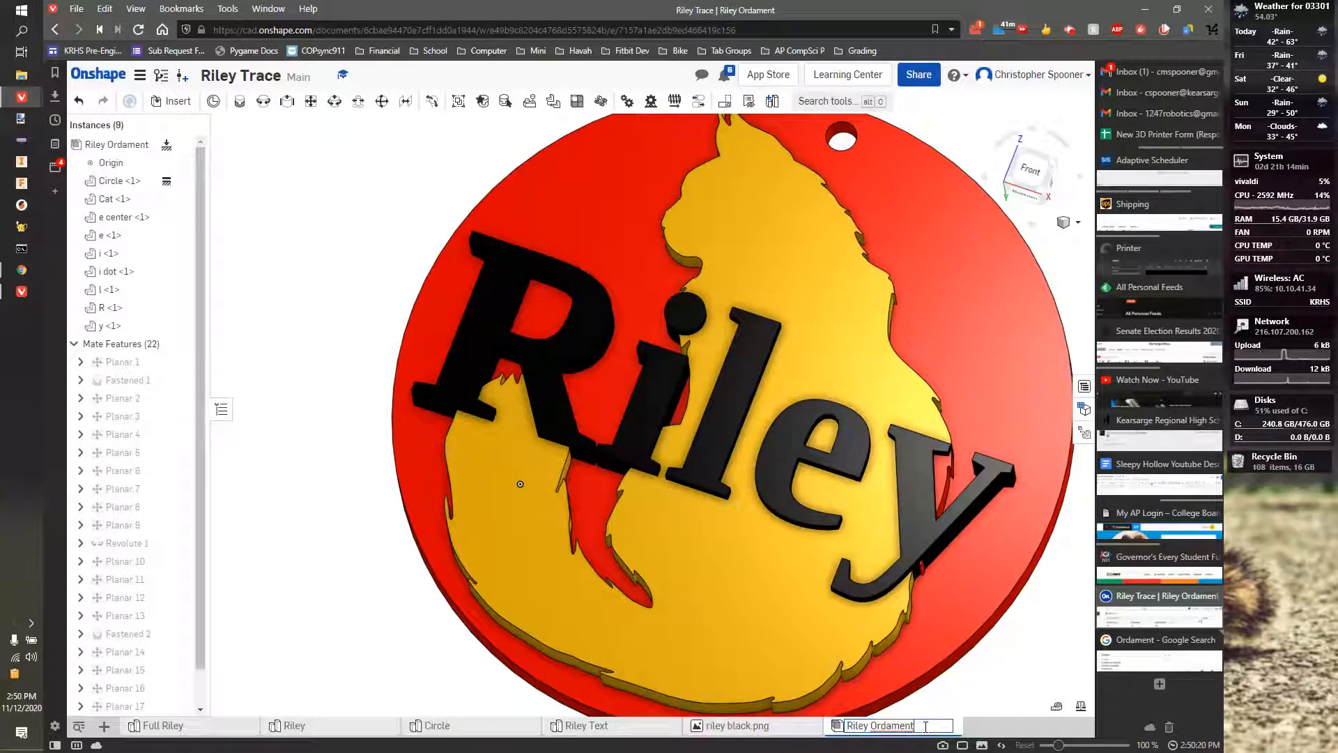
{"action": "key", "text": "BackSpace"}
{"action": "key", "text": "BackSpace"}
{"action": "key", "text": "BackSpace"}
{"action": "key", "text": "BackSpace"}
{"action": "key", "text": "Return"}
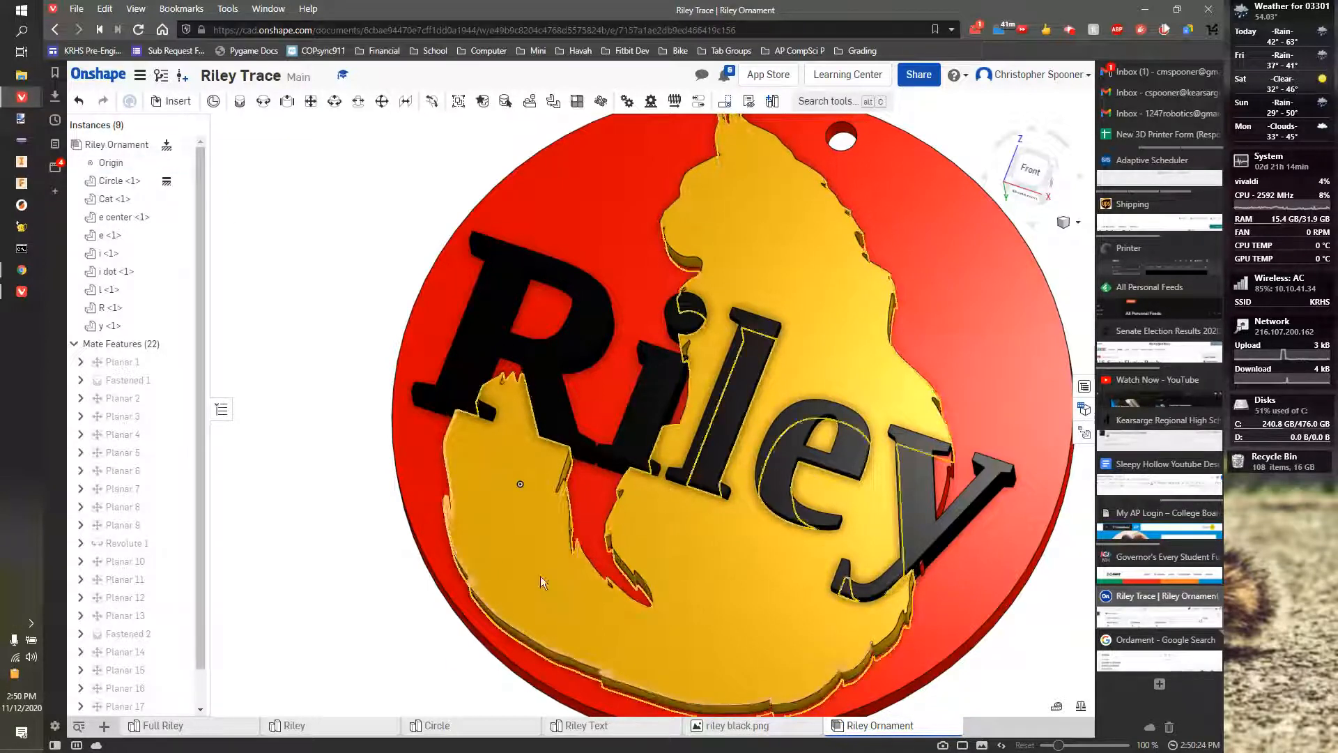
Export the Riley Ornament assembly as a text-format STL download in millimeters with fine resolution
{"action": "right_click", "coordinate": [869, 727]}
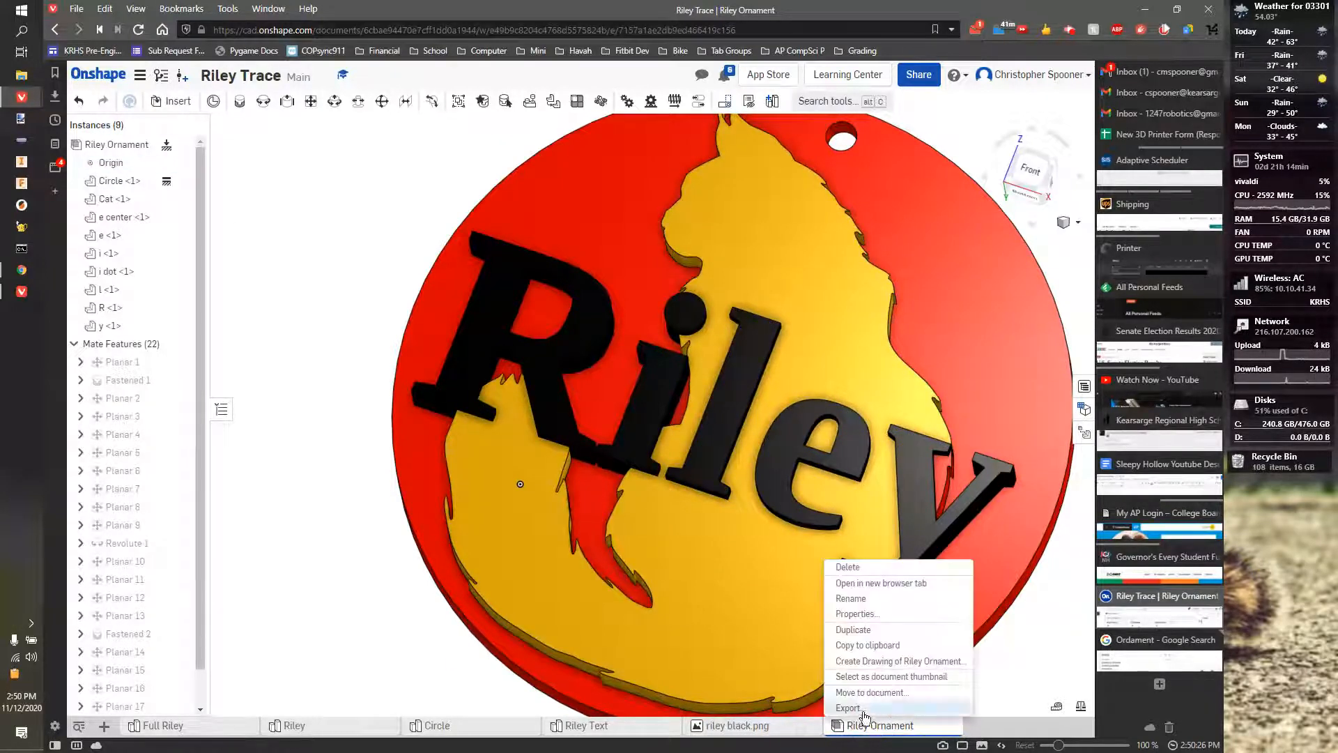
{"action": "left_click", "coordinate": [863, 709]}
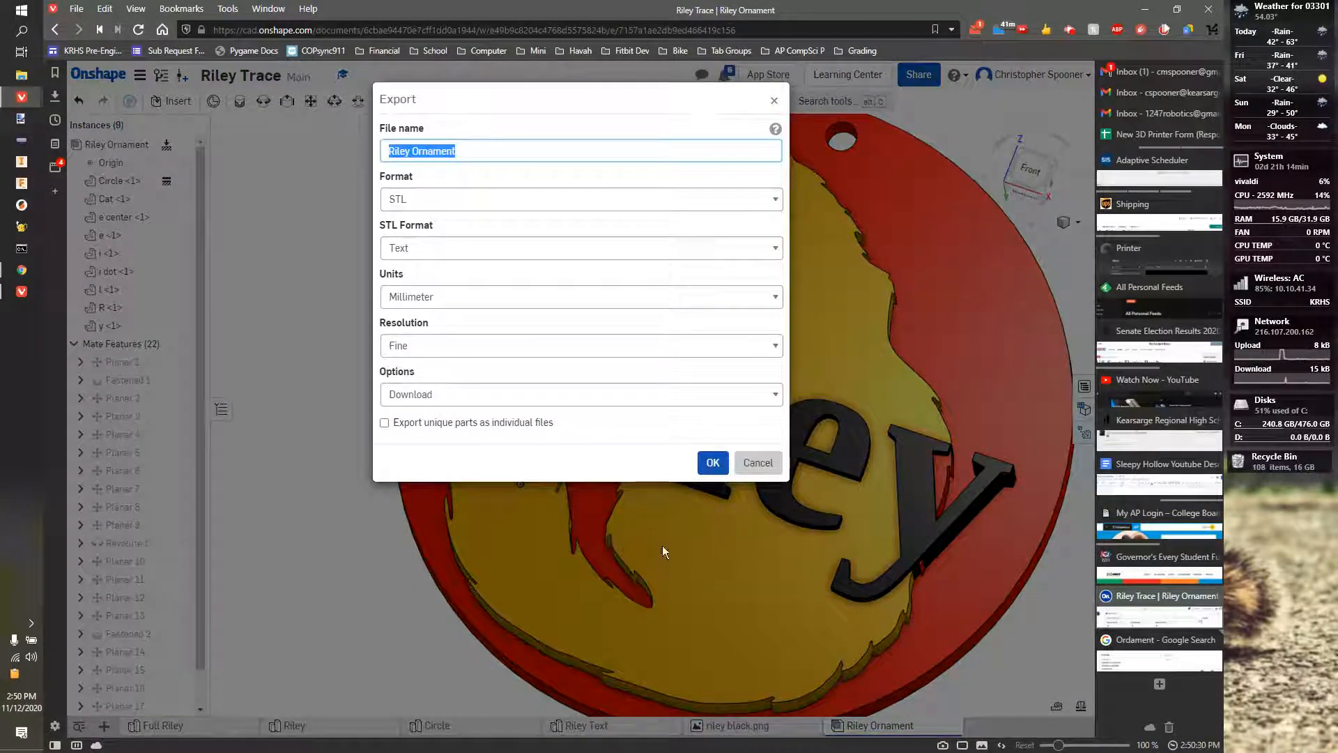
{"action": "left_click", "coordinate": [712, 462]}
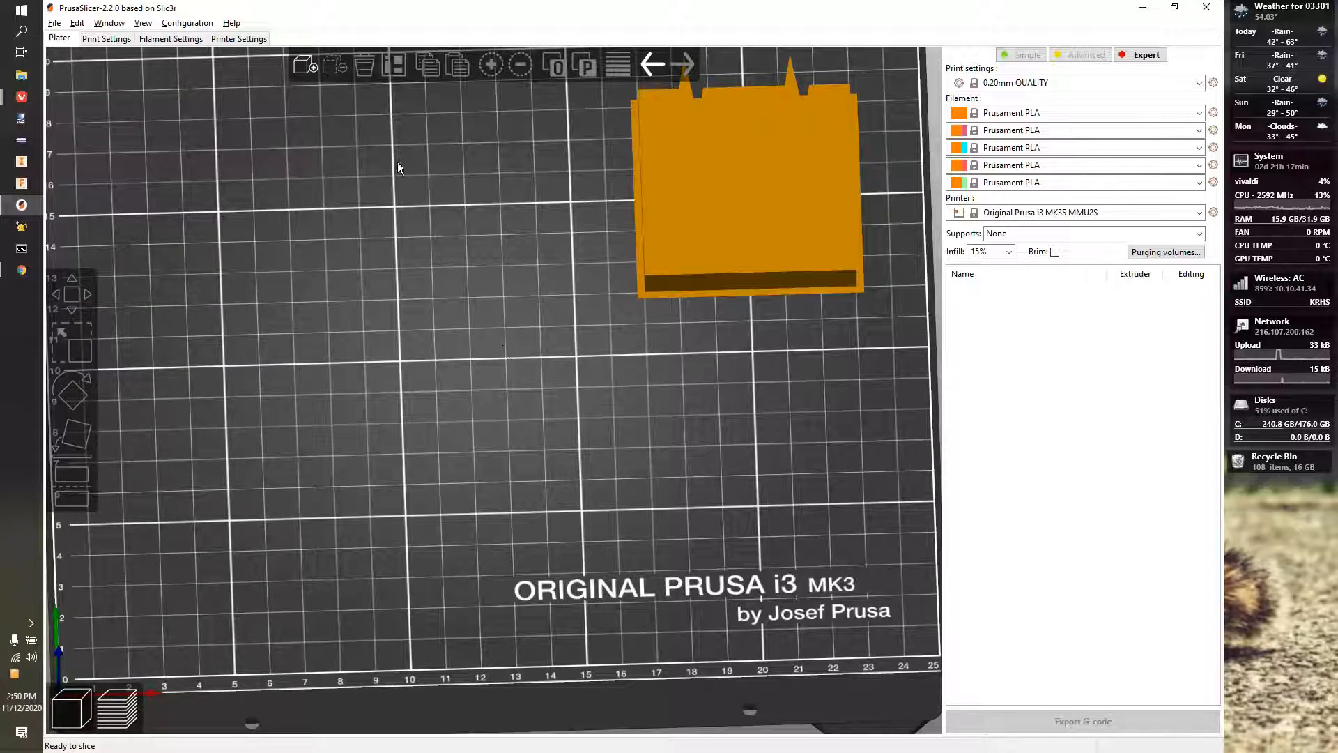
Switch to PrusaSlicer and choose the Original Prusa i3 MK3S MMU2S printer preset
{"action": "scroll", "coordinate": [594, 294], "scroll_direction": "down", "scroll_amount": 5}
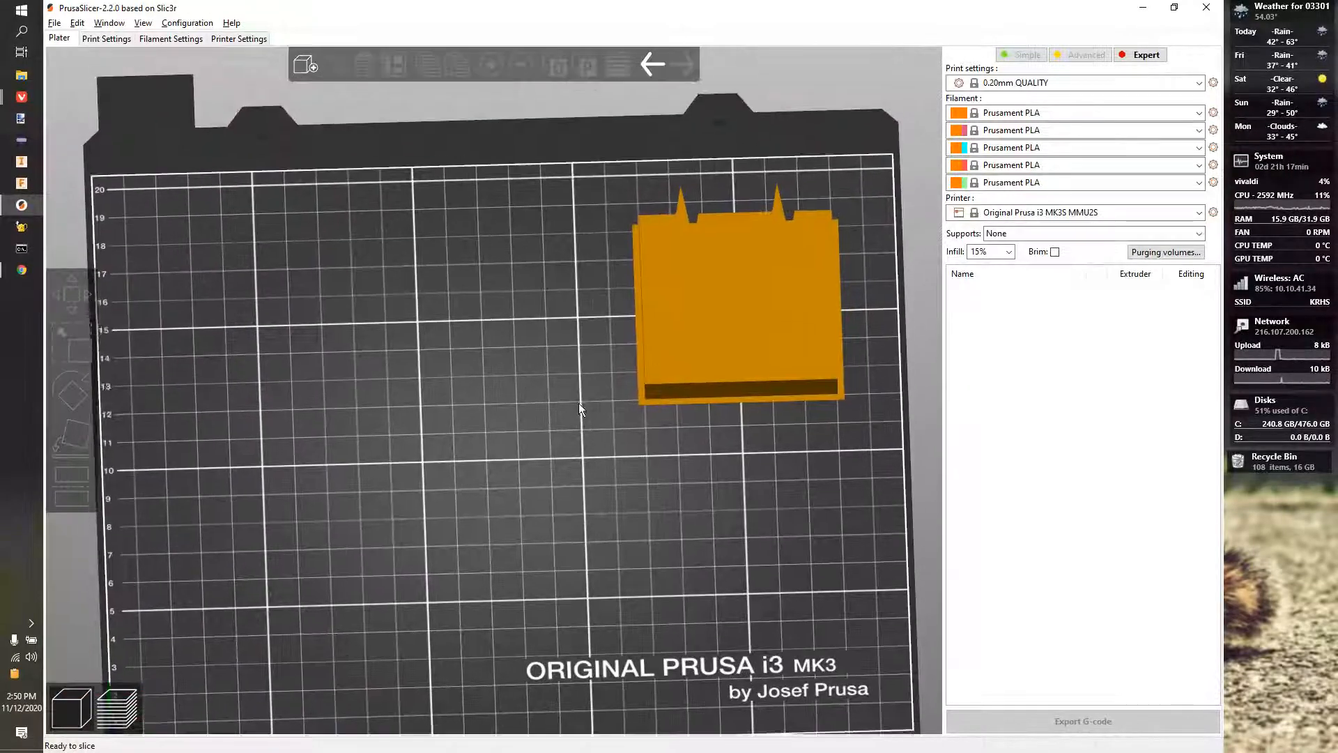
{"action": "scroll", "coordinate": [583, 390], "scroll_direction": "down", "scroll_amount": 2}
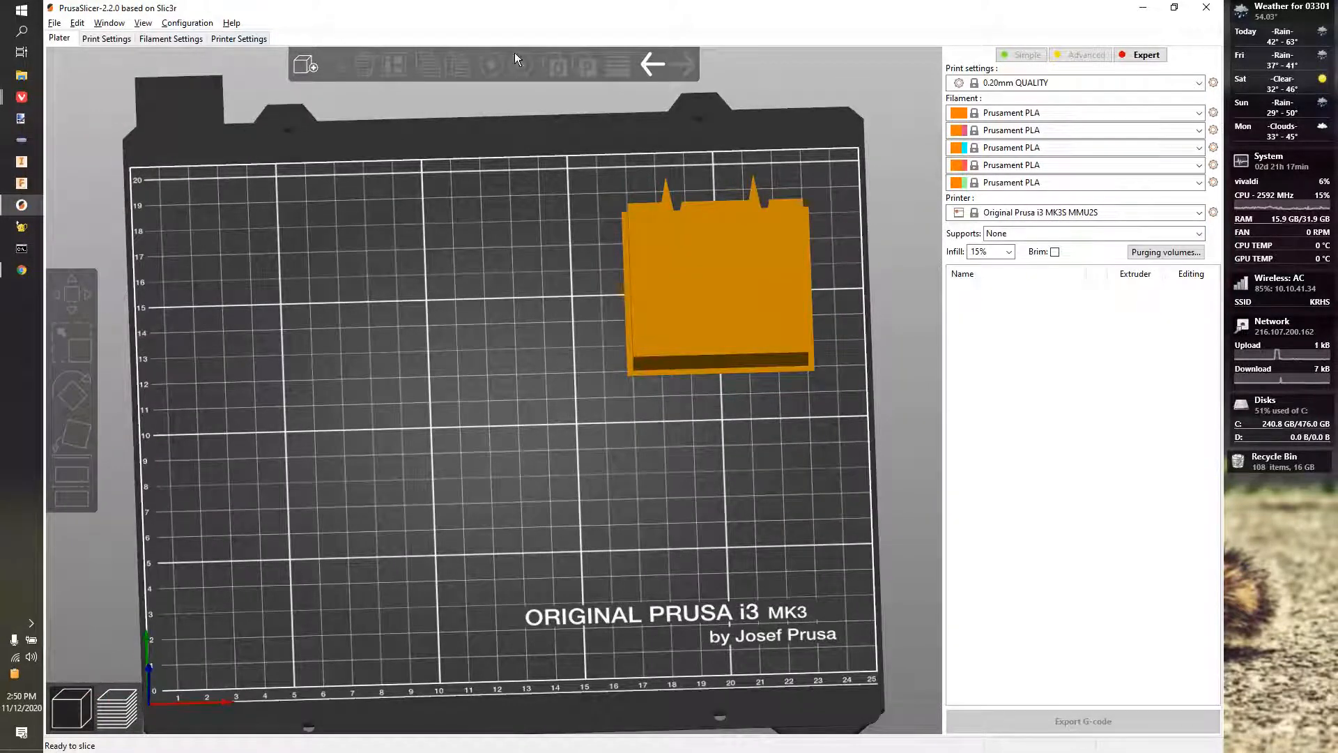
{"action": "left_click", "coordinate": [1089, 213]}
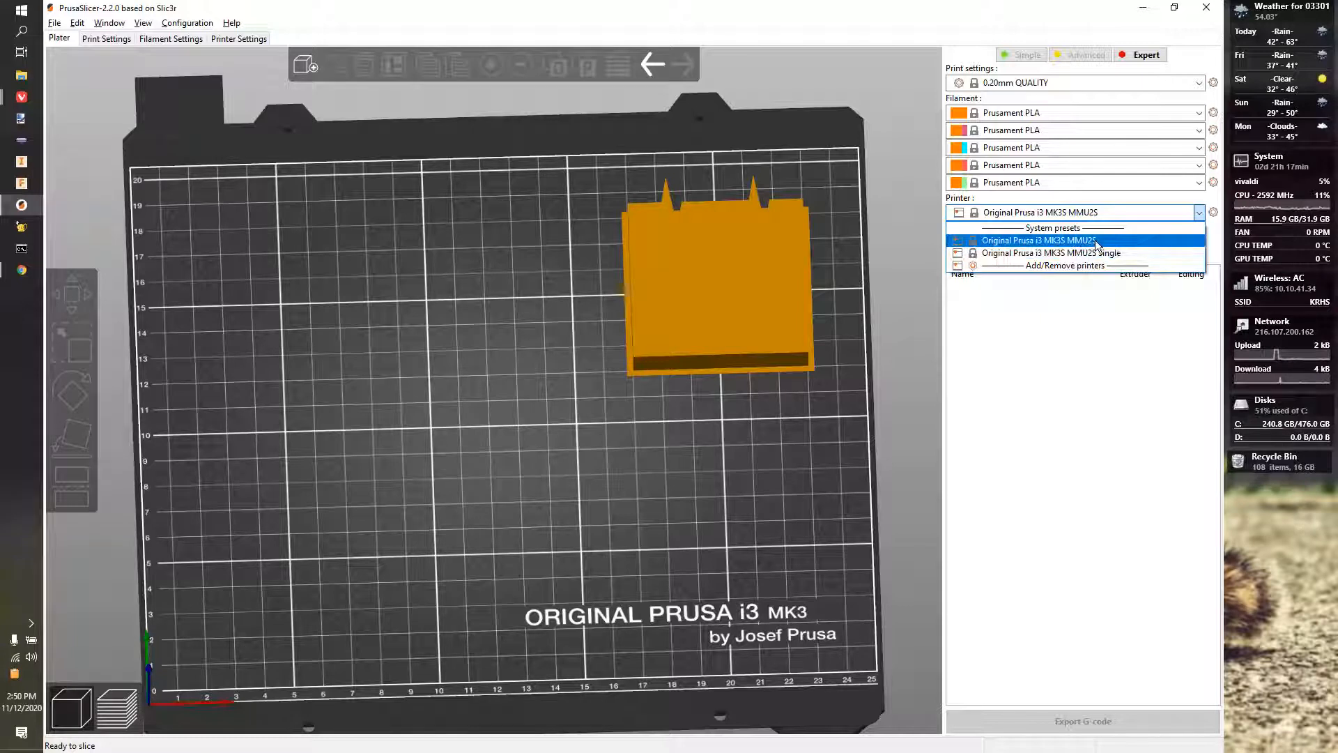
{"action": "left_click", "coordinate": [1033, 240]}
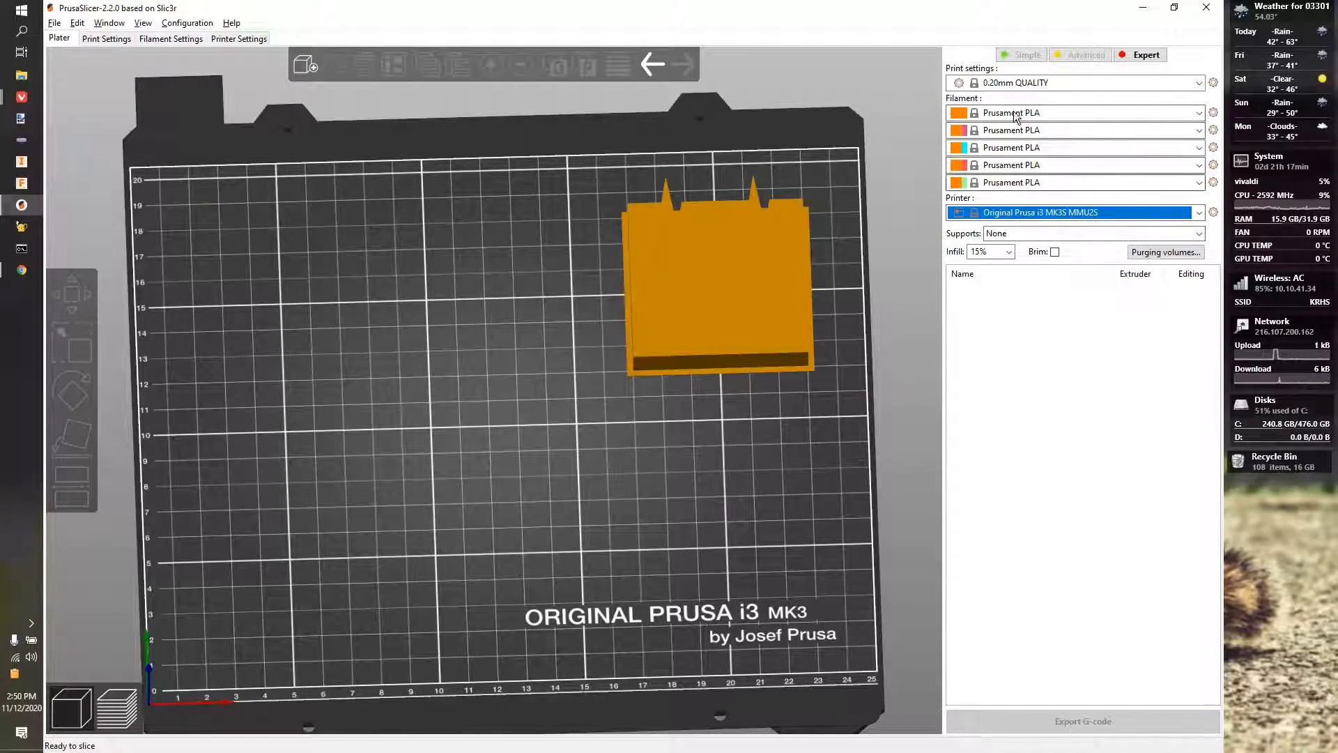
Import Riley Ornament.stl from the Downloads folder onto the print bed
{"action": "left_click", "coordinate": [304, 65]}
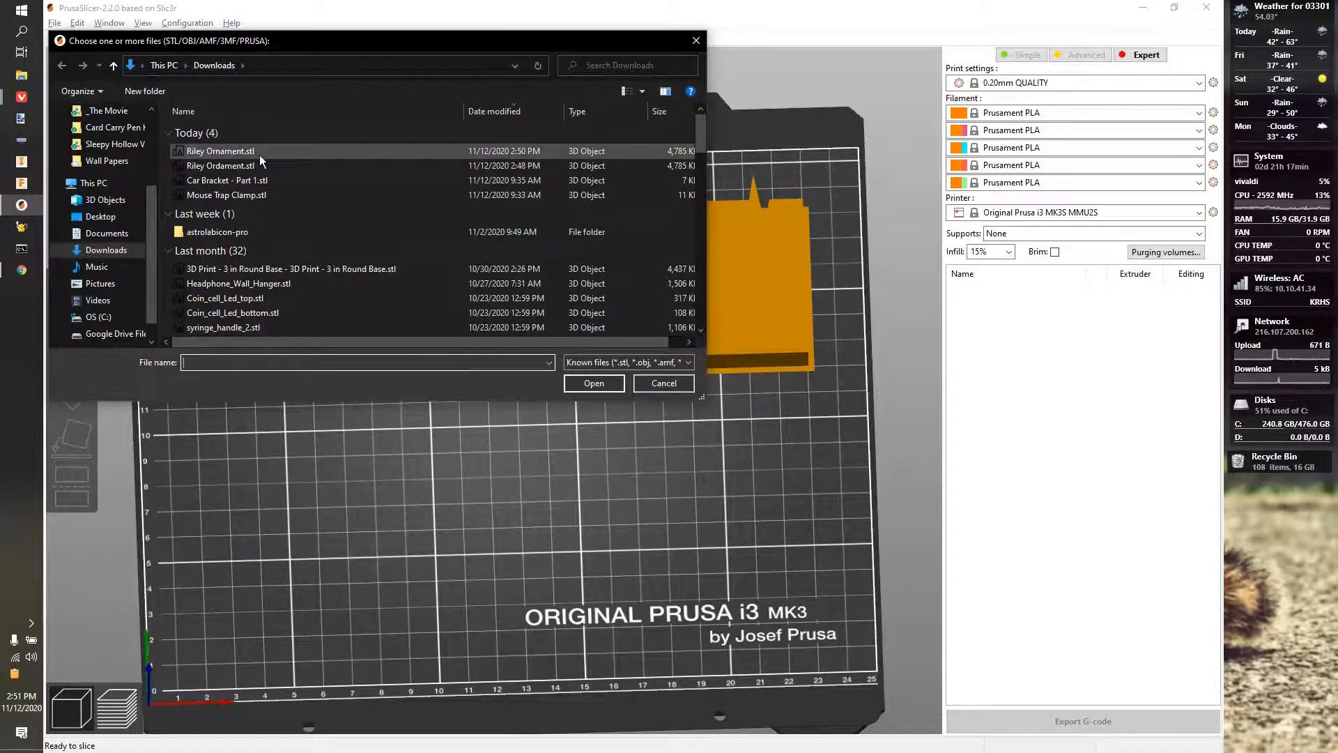
{"action": "left_click", "coordinate": [260, 153]}
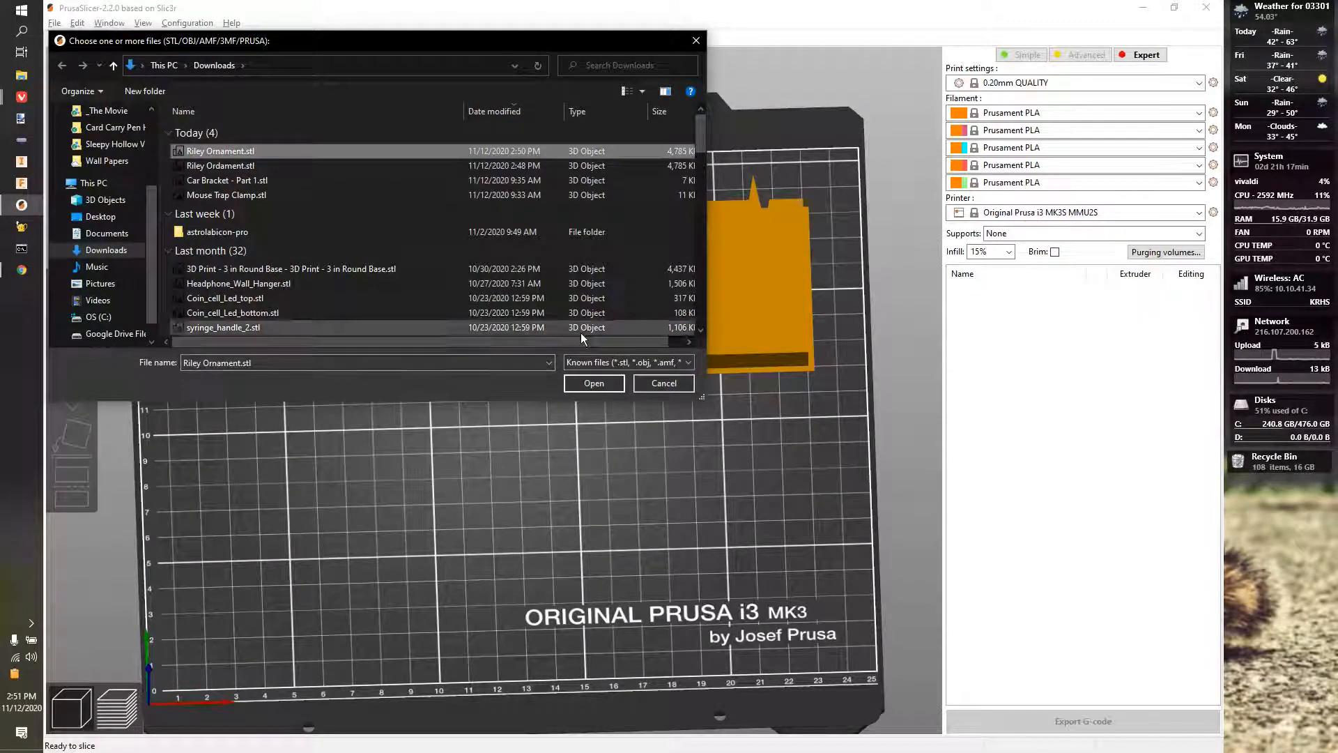
{"action": "left_click", "coordinate": [594, 382]}
Lay the upright ornament flat on the bed by placing it on its circular back face
{"action": "left_click_drag", "start_coordinate": [571, 519], "coordinate": [627, 516]}
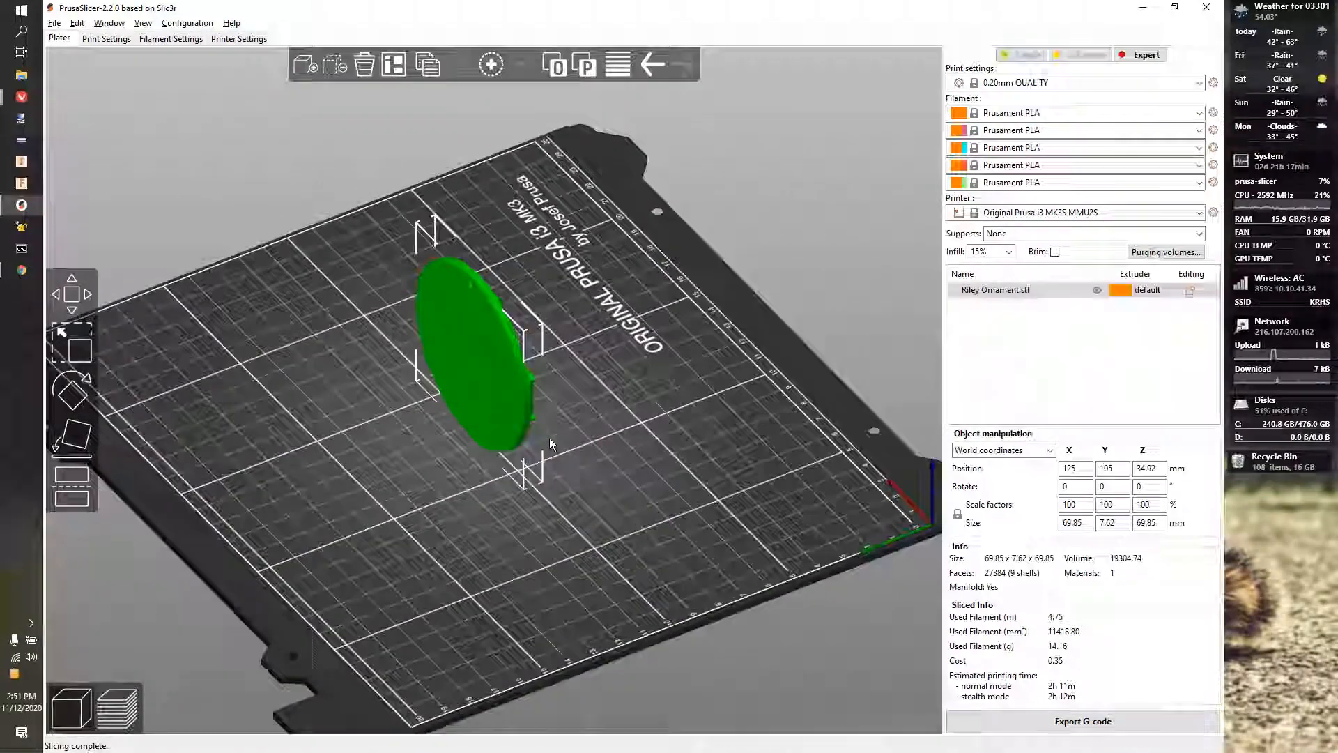
{"action": "left_click_drag", "start_coordinate": [549, 438], "coordinate": [517, 439]}
{"action": "left_click", "coordinate": [76, 446]}
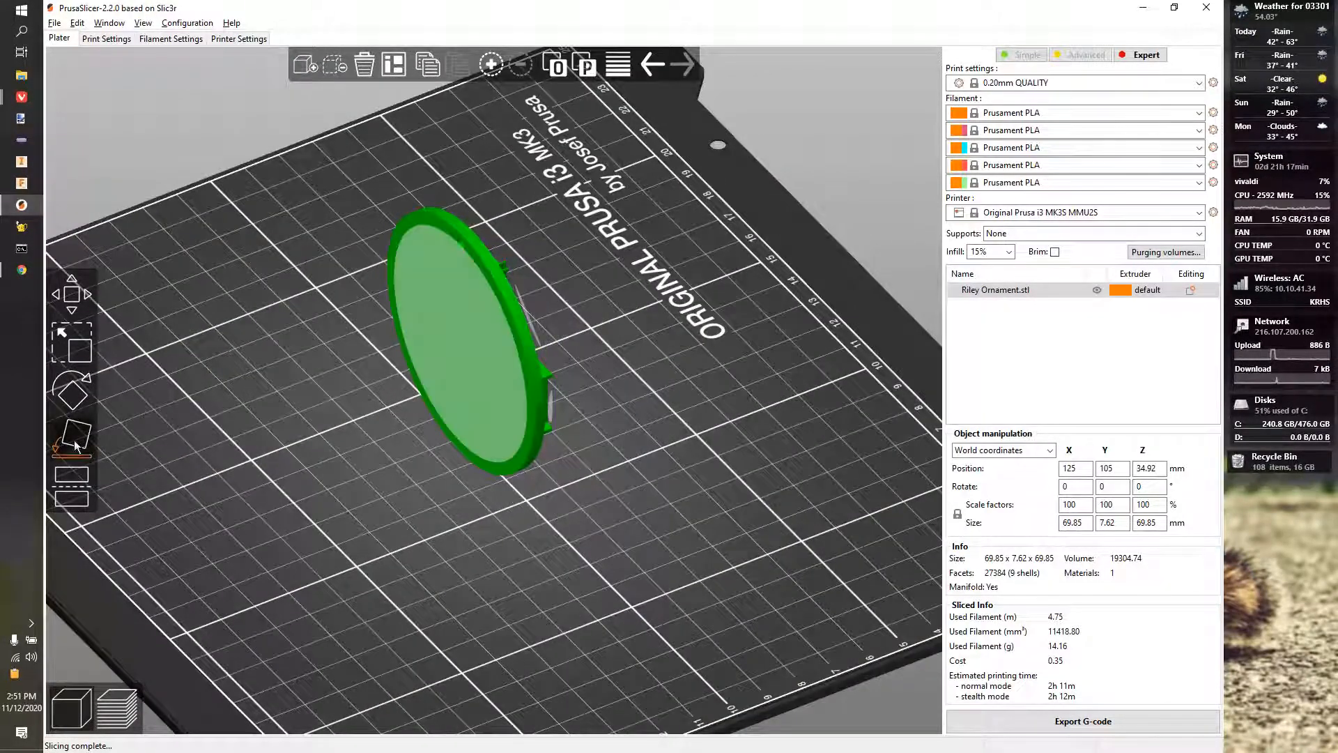
{"action": "left_click", "coordinate": [433, 342]}
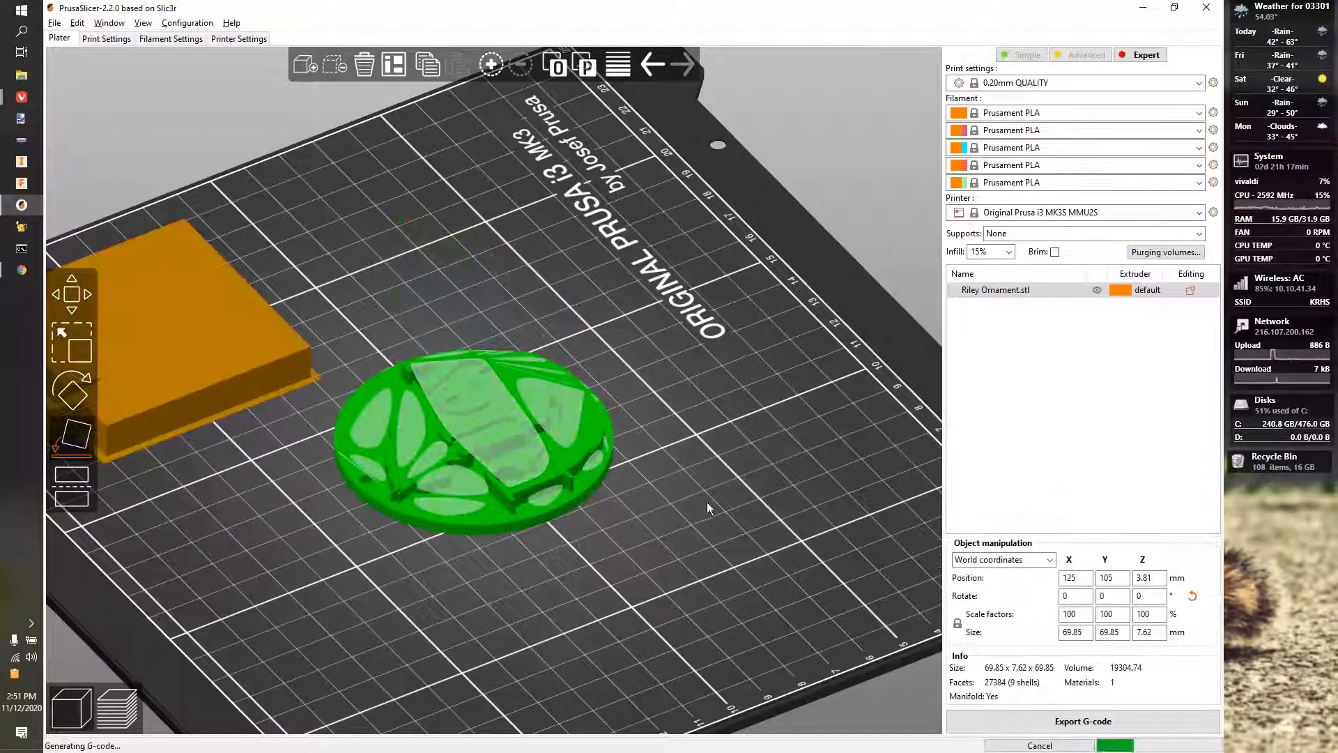
{"action": "left_click", "coordinate": [705, 502]}
Split the Riley Ornament object into its individual parts
{"action": "left_click_drag", "start_coordinate": [735, 502], "coordinate": [587, 492]}
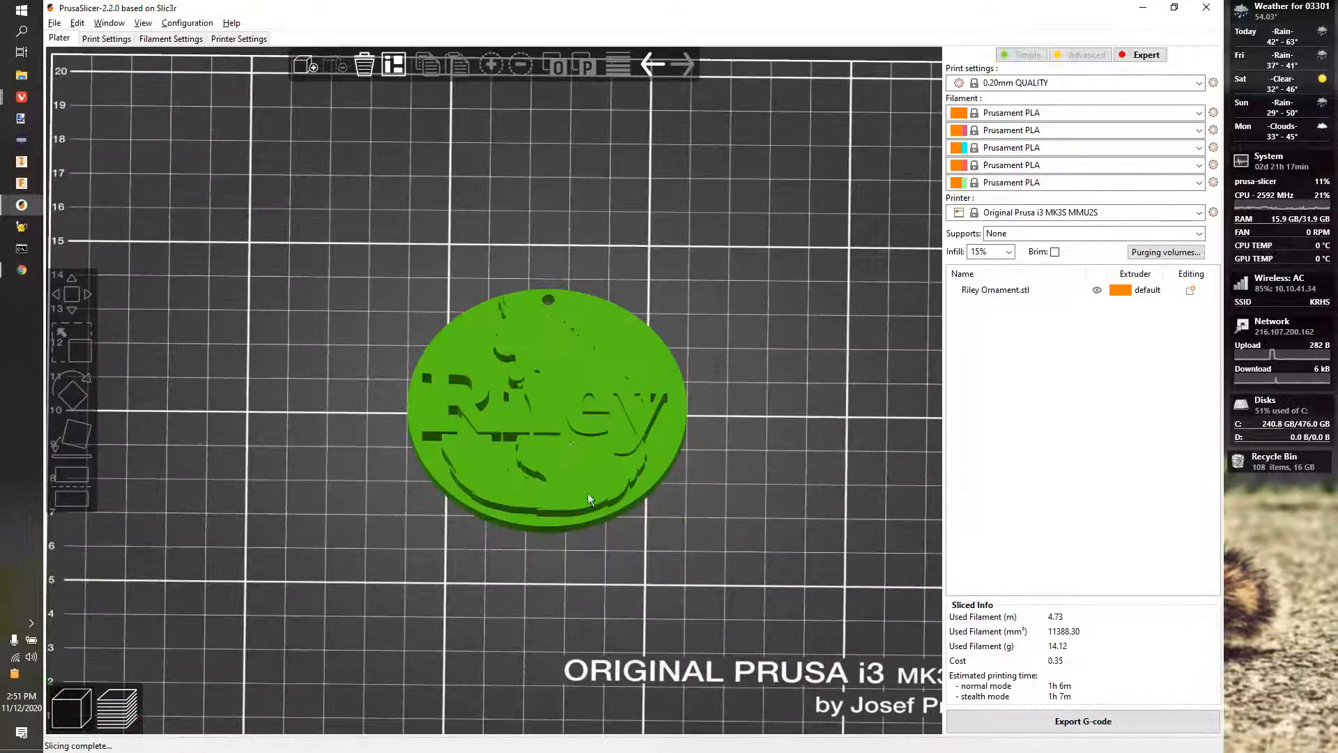
{"action": "right_click", "coordinate": [570, 443]}
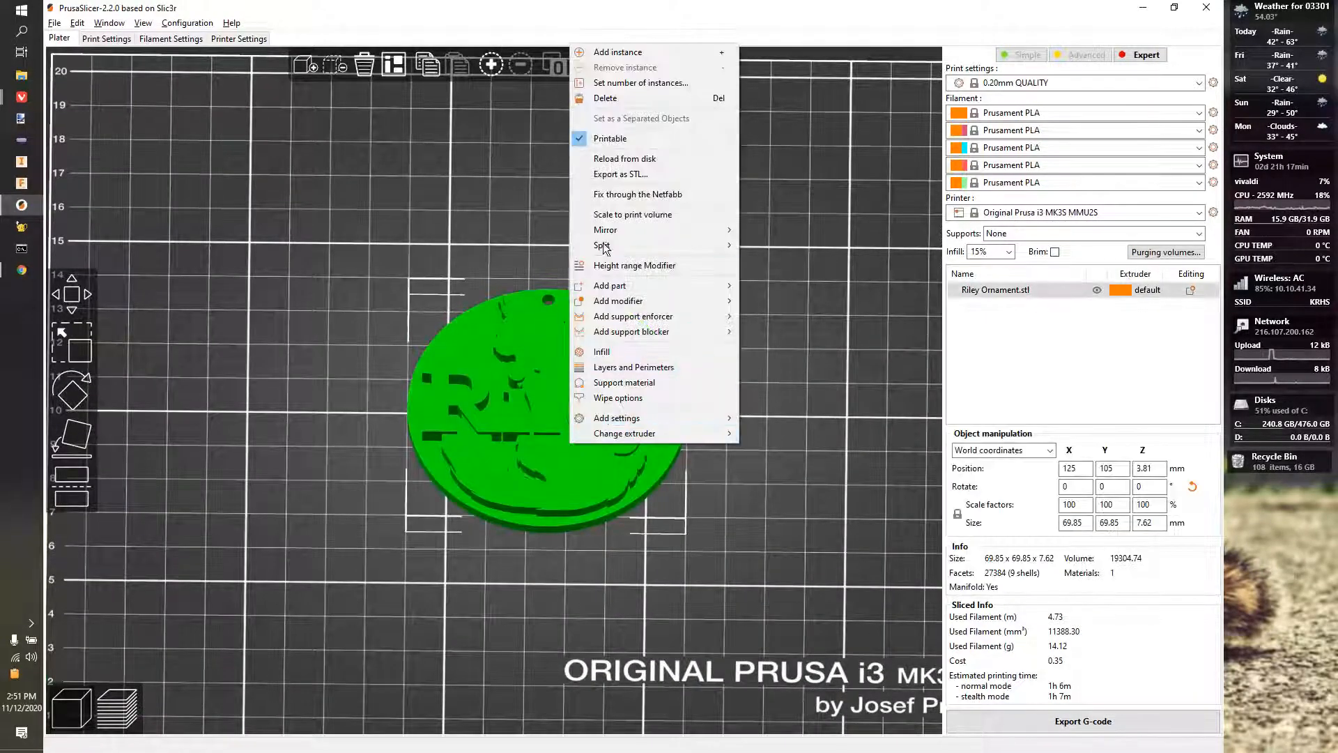
{"action": "mouse_move", "coordinate": [610, 248]}
{"action": "left_click", "coordinate": [801, 263]}
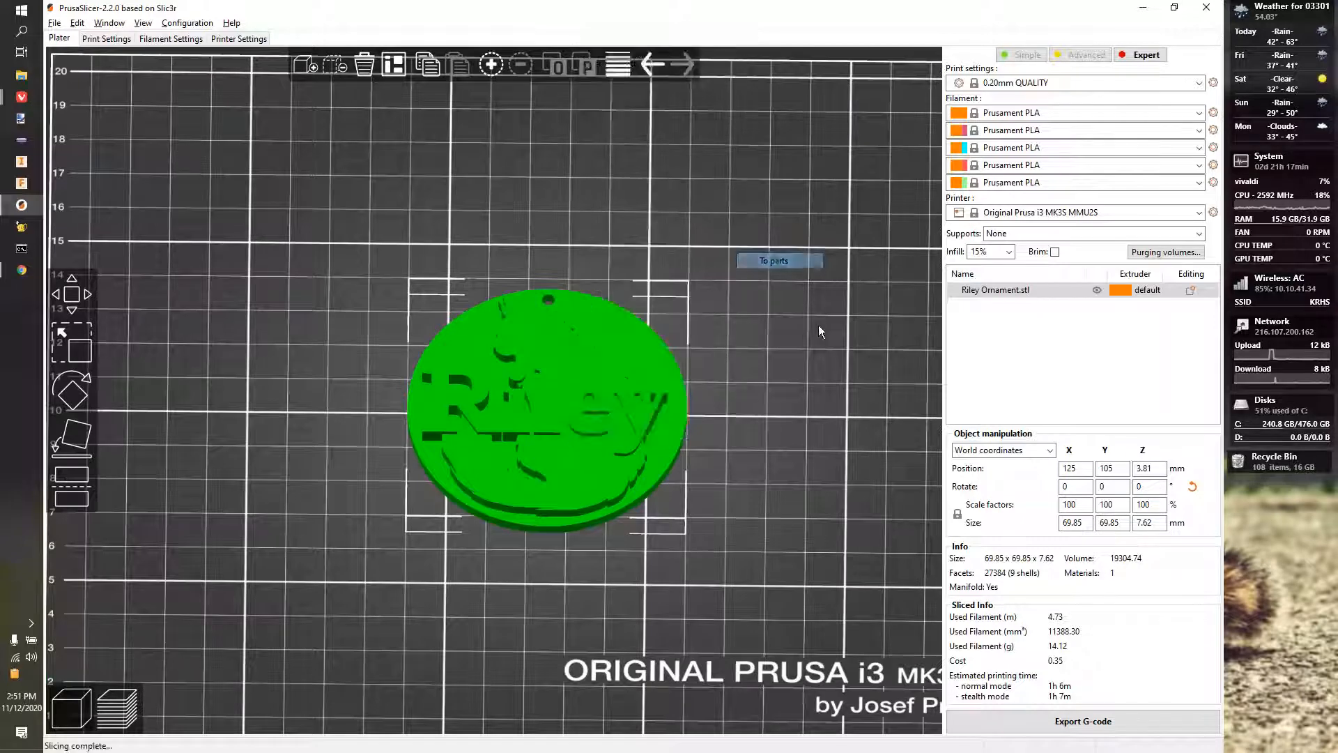
{"action": "left_click", "coordinate": [746, 438]}
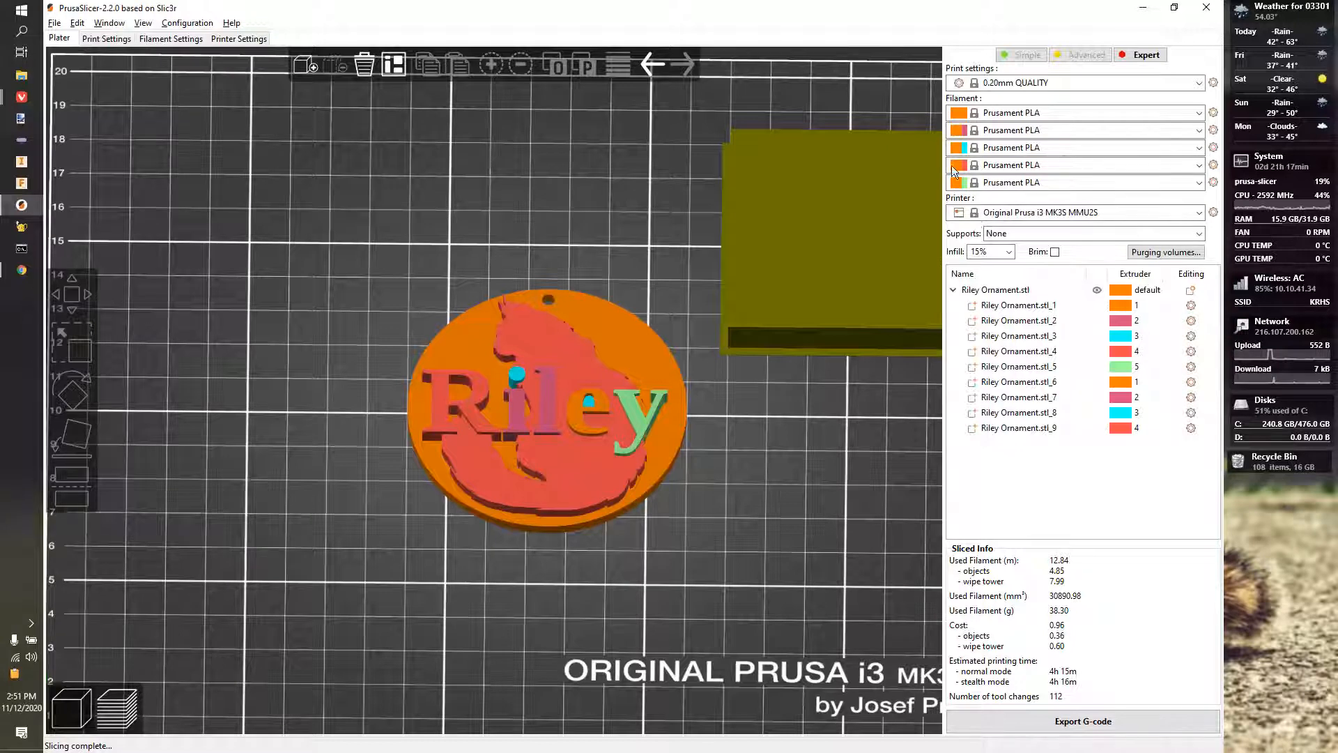
Set the second filament's colour to light grey (RGB 192, 192, 192)
{"action": "left_click", "coordinate": [957, 113]}
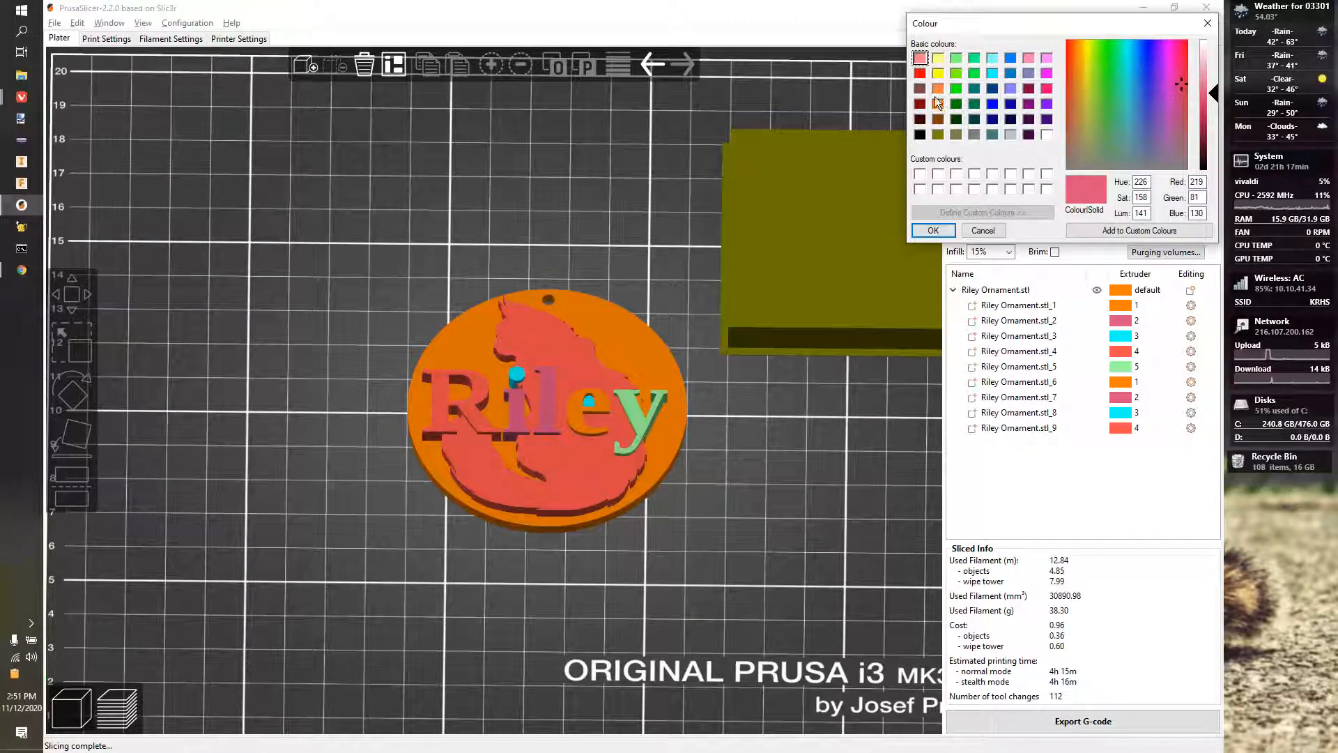
{"action": "left_click", "coordinate": [1010, 135]}
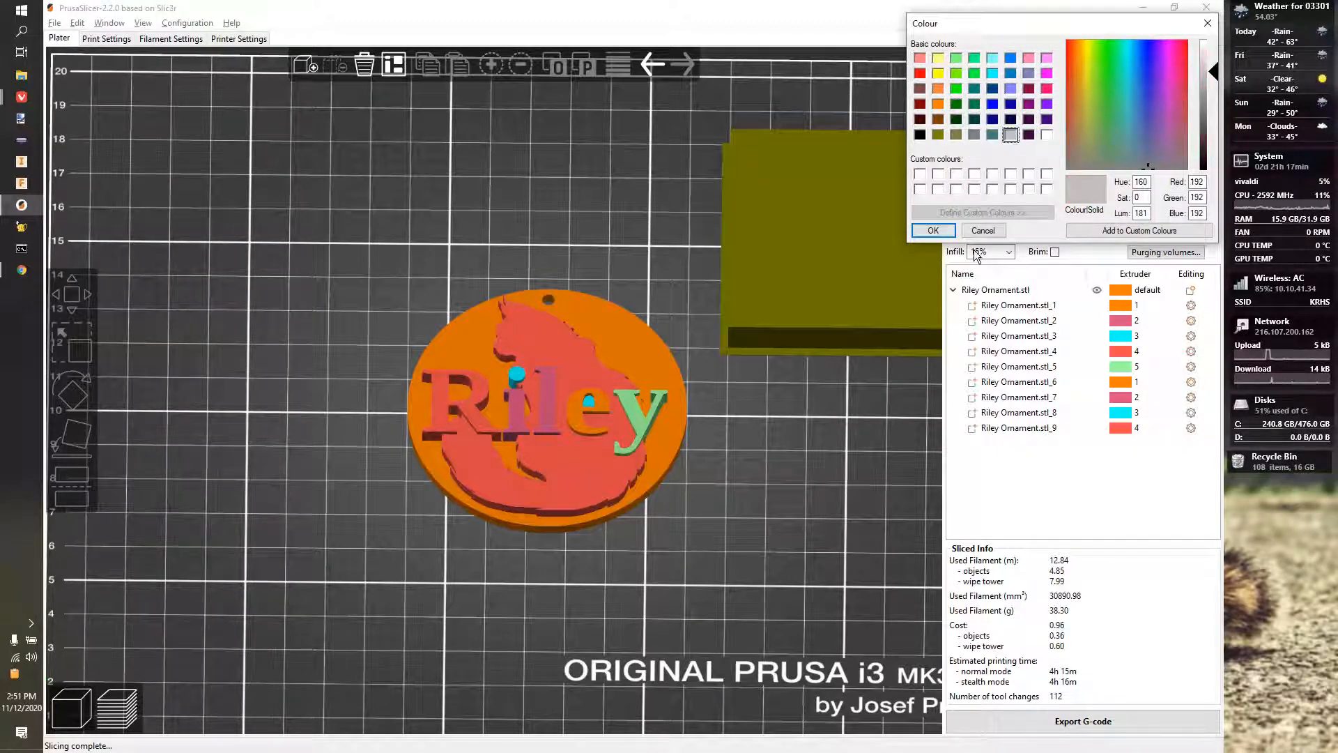
{"action": "left_click", "coordinate": [938, 234]}
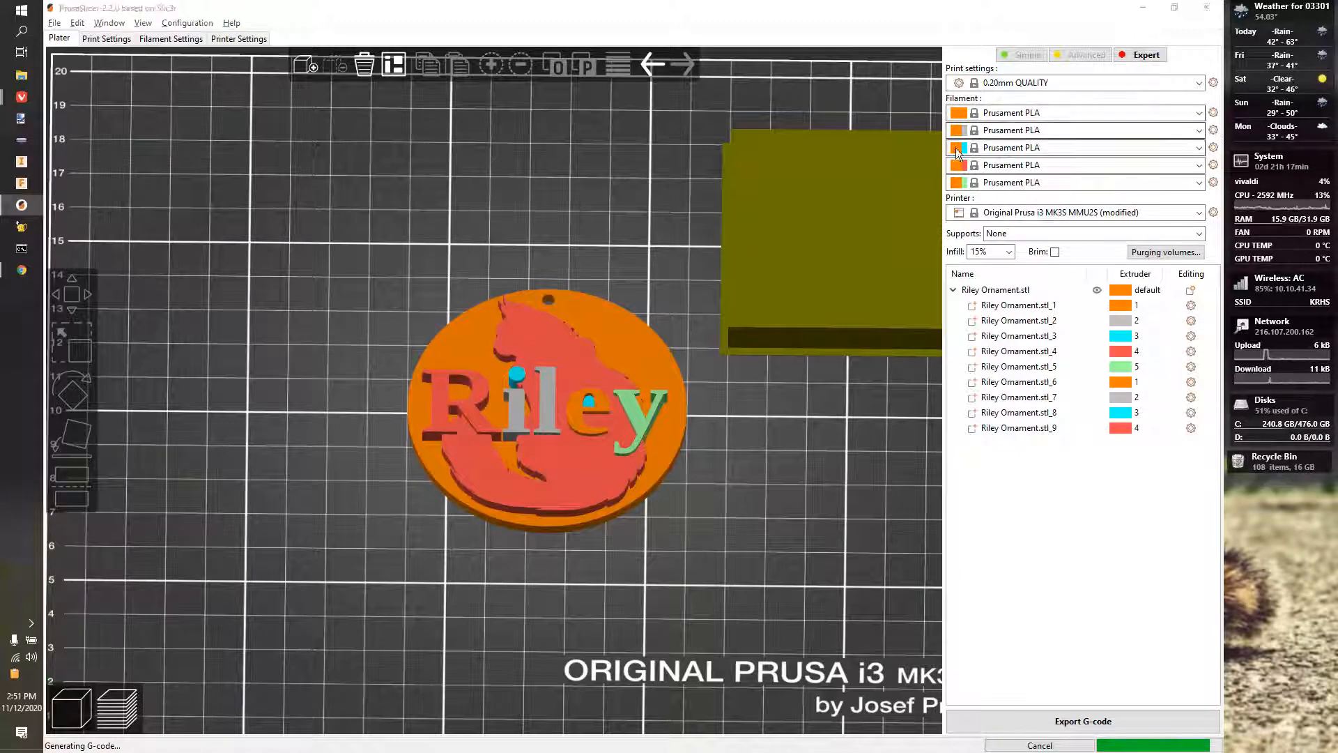
Set the third filament's colour to dark grey (RGB 59, 59, 59)
{"action": "left_click", "coordinate": [956, 148]}
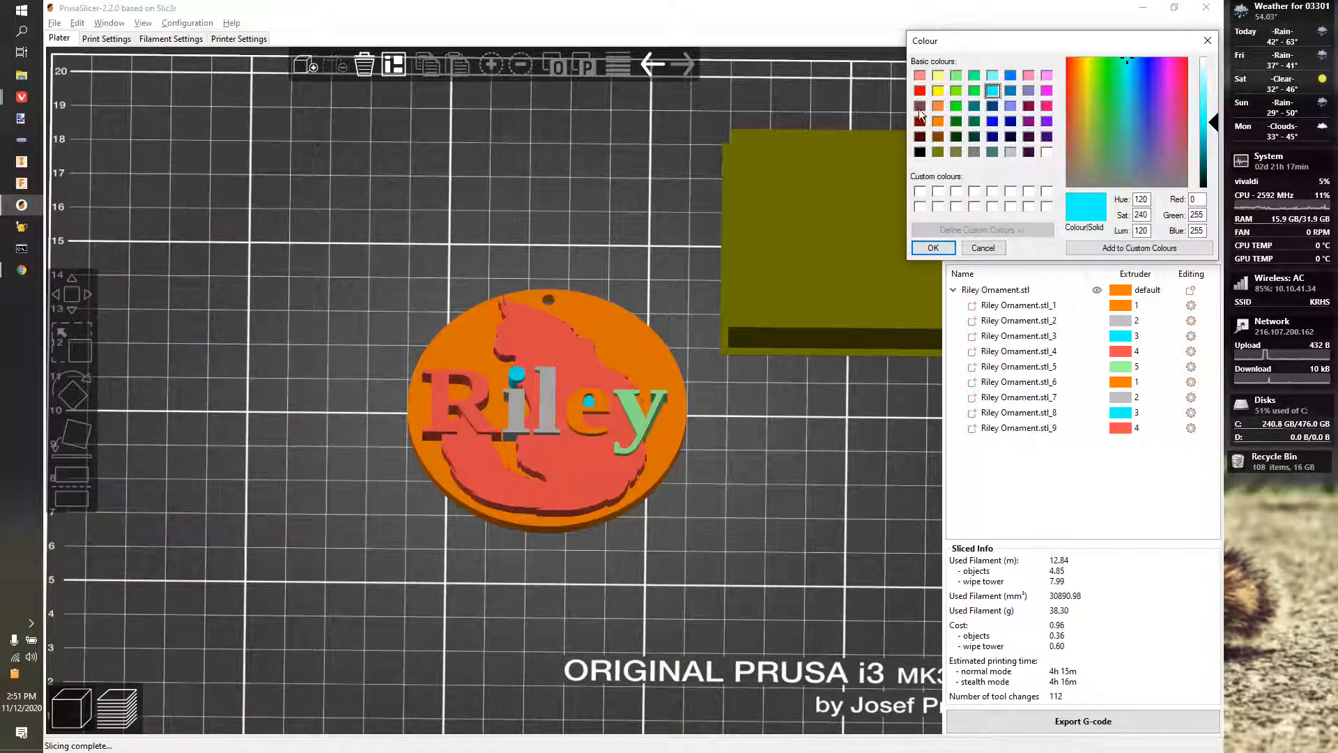
{"action": "left_click", "coordinate": [920, 152]}
{"action": "left_click_drag", "start_coordinate": [1217, 187], "coordinate": [1208, 157]}
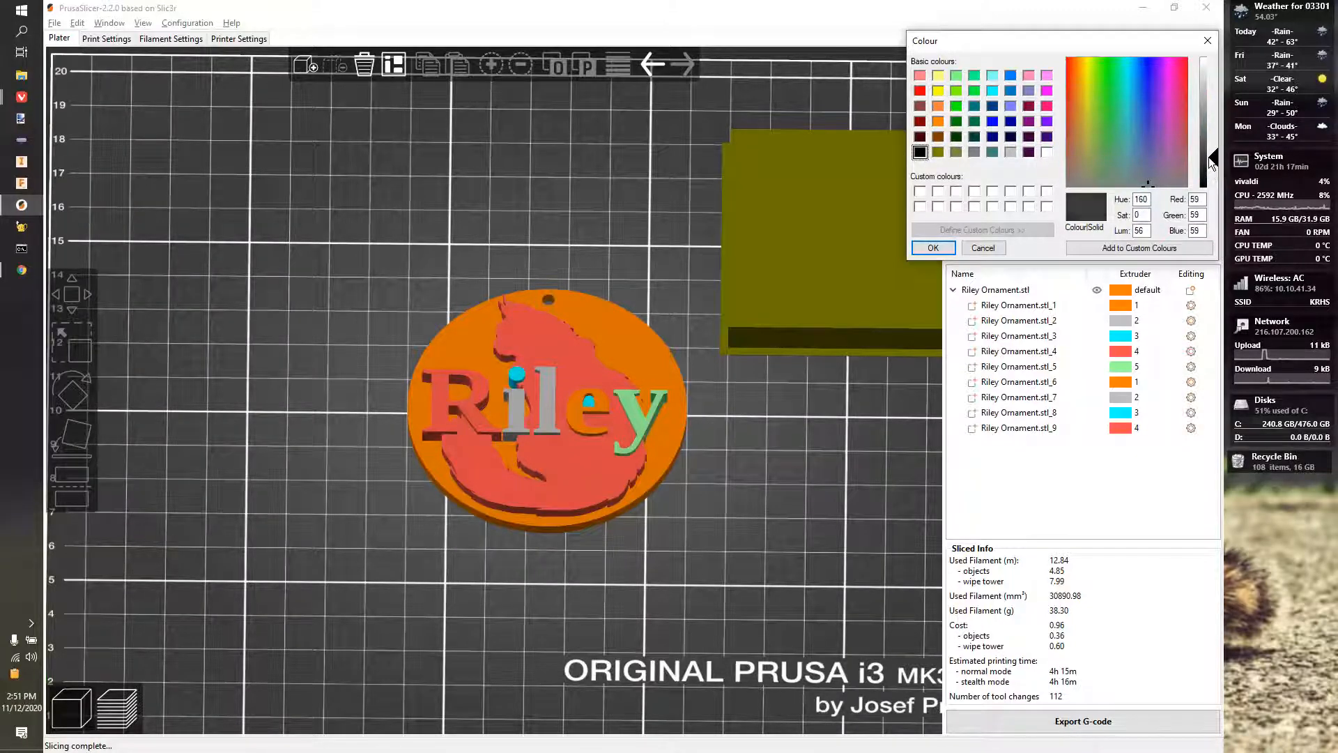
{"action": "left_click", "coordinate": [920, 251]}
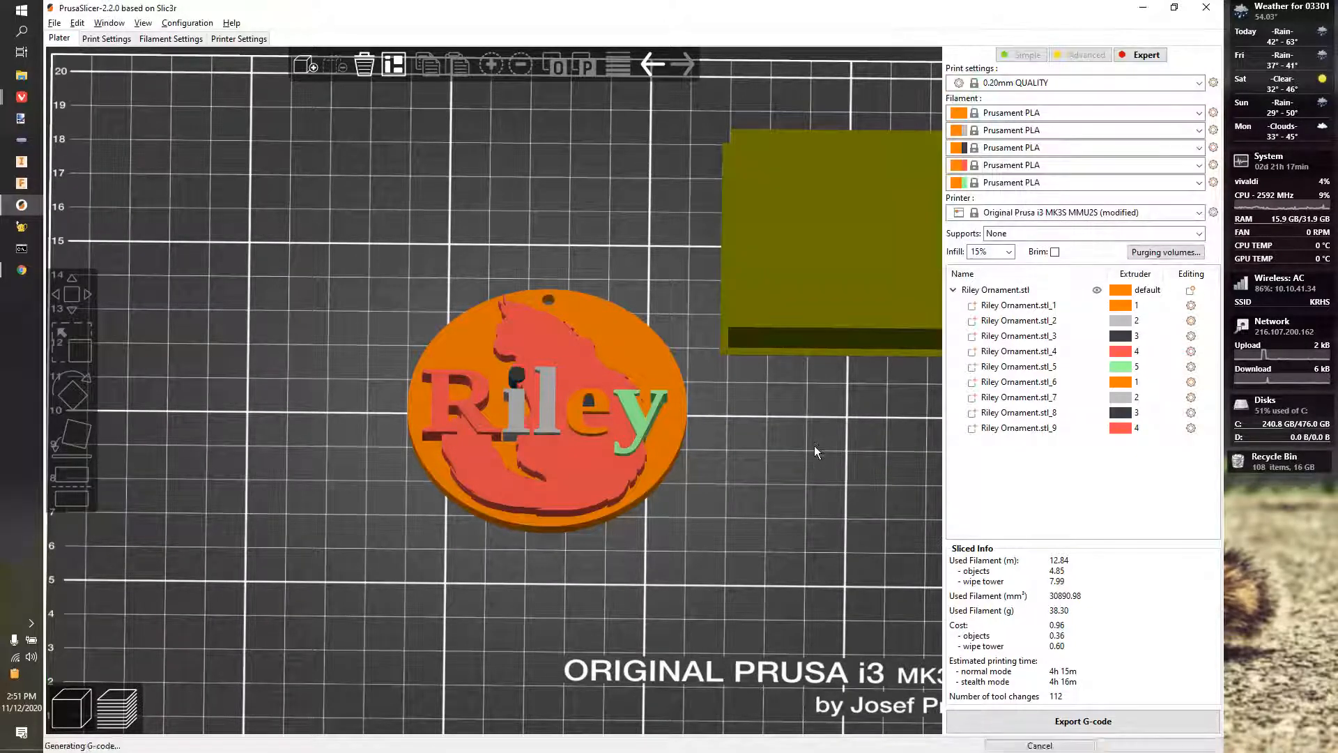
Assign extruder 2 to the circular base part, Riley Ornament.stl_1
{"action": "left_click", "coordinate": [1045, 309]}
{"action": "left_click", "coordinate": [1122, 307]}
{"action": "left_click", "coordinate": [1122, 307]}
{"action": "left_click", "coordinate": [1127, 345]}
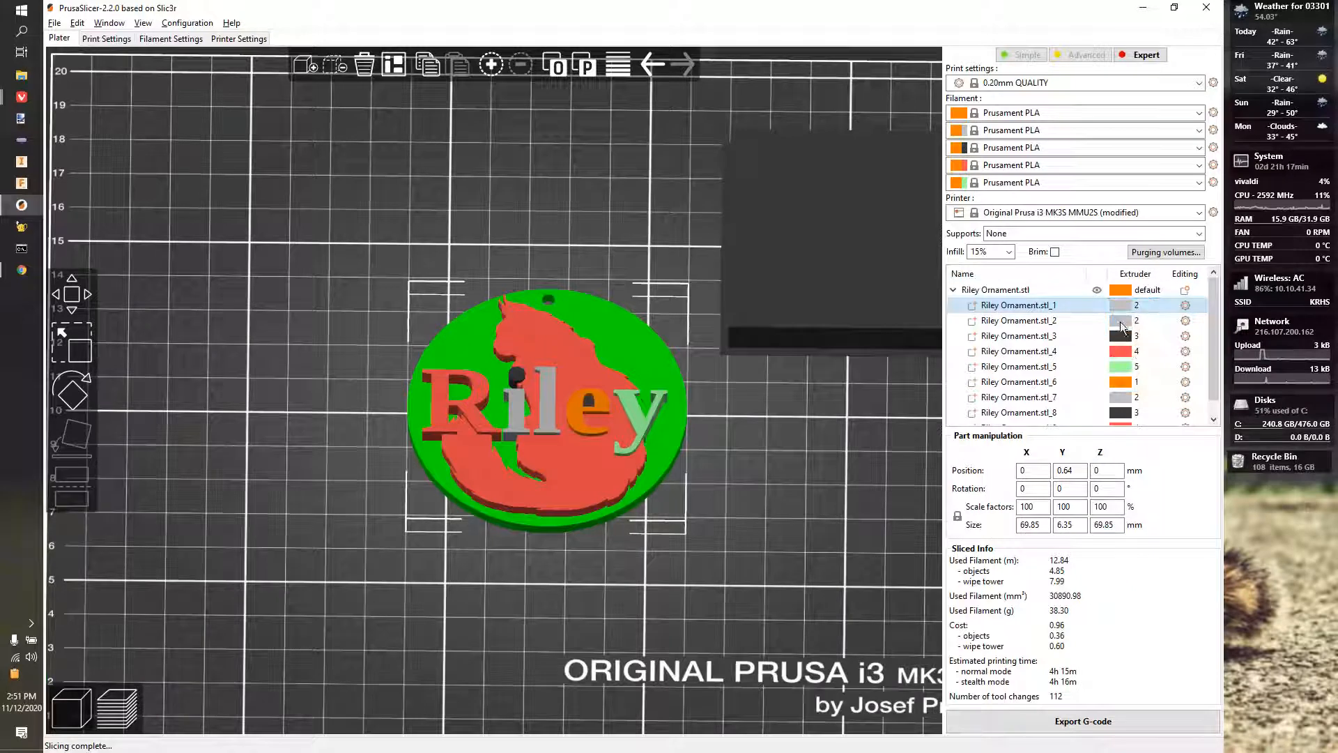
Assign extruder 3 to the letter l part, Riley Ornament.stl_2
{"action": "left_click", "coordinate": [1121, 321]}
{"action": "left_click", "coordinate": [1121, 320]}
{"action": "left_click", "coordinate": [1120, 321]}
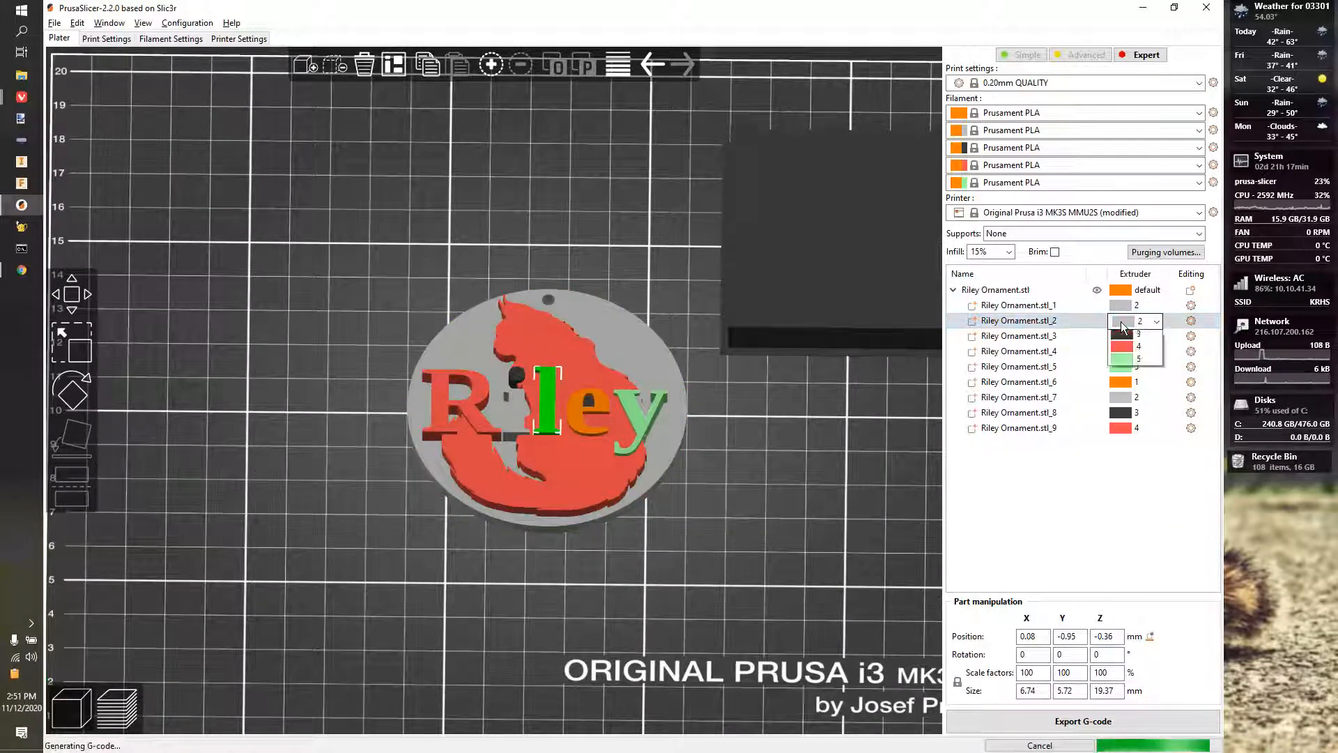
{"action": "left_click", "coordinate": [1131, 374]}
Assign extruder 1 to the cat part, Riley Ornament.stl_4
{"action": "left_click", "coordinate": [1126, 336]}
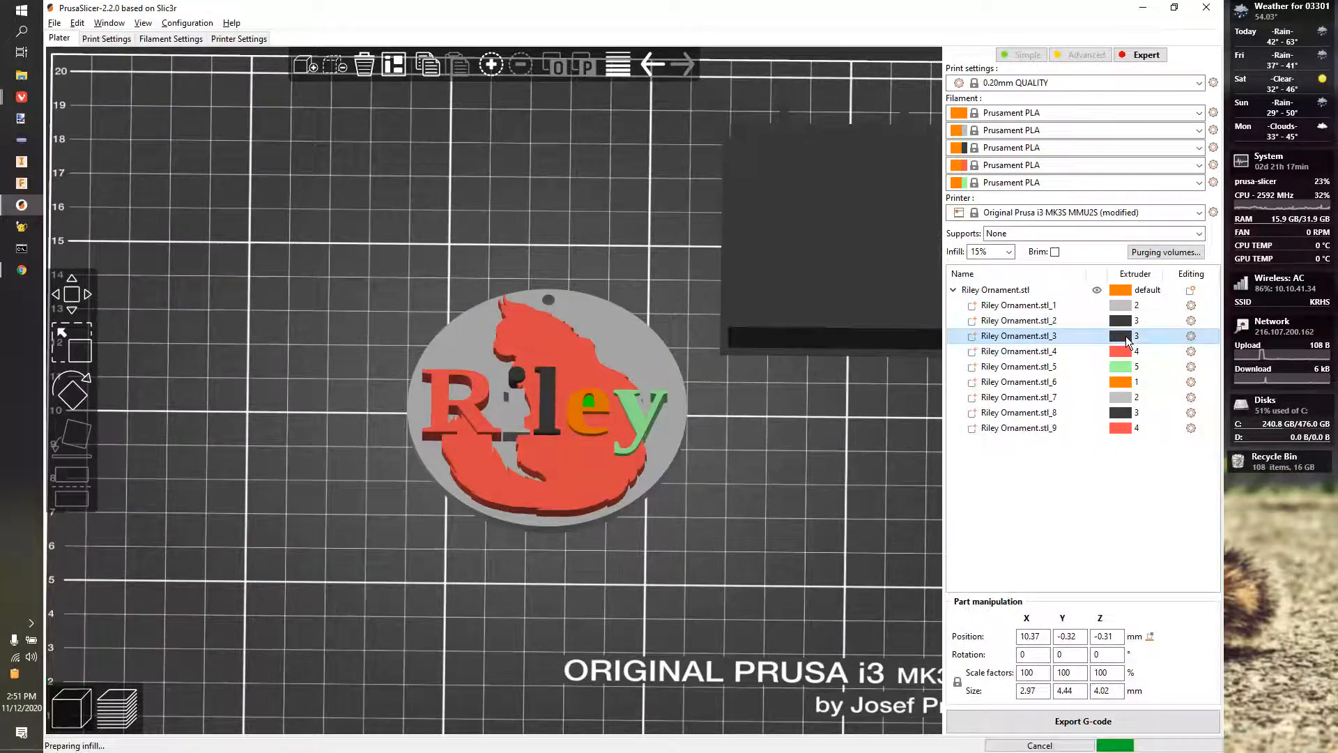
{"action": "left_click", "coordinate": [1119, 352]}
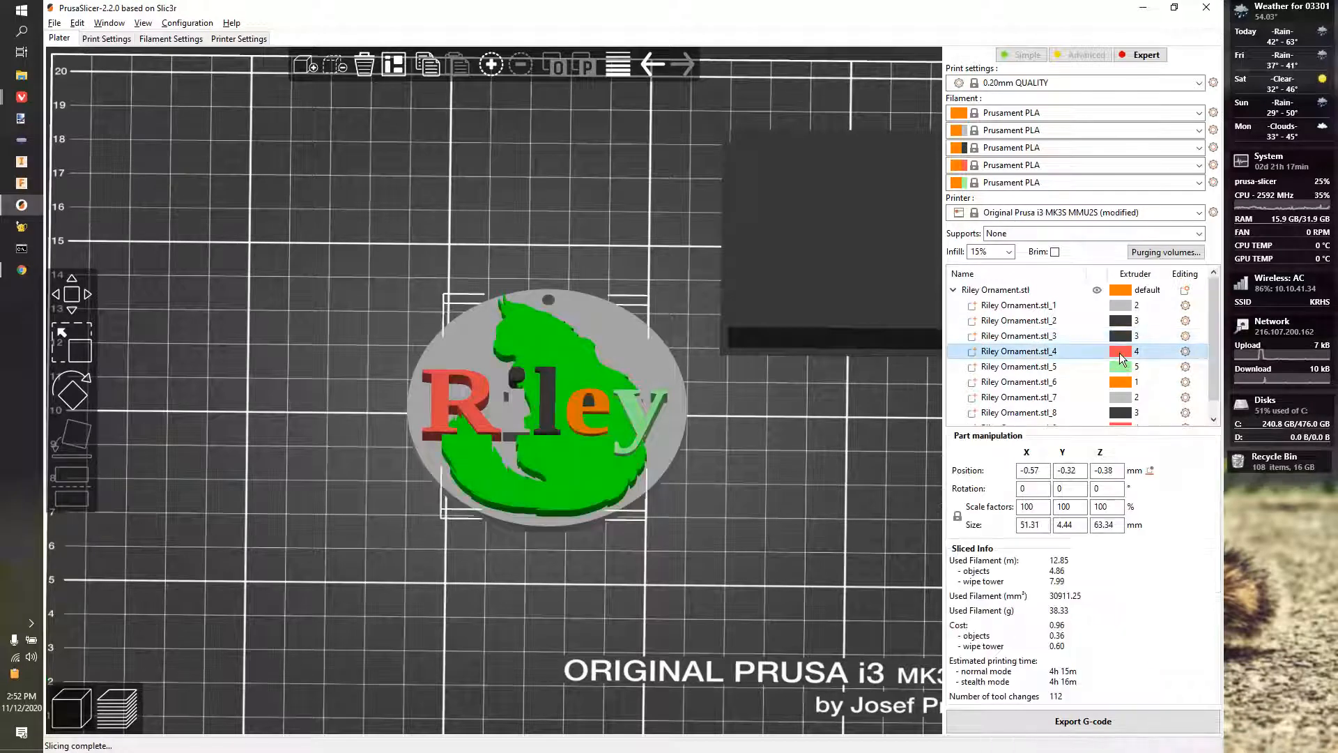
{"action": "left_click", "coordinate": [1119, 353]}
{"action": "left_click", "coordinate": [1119, 353]}
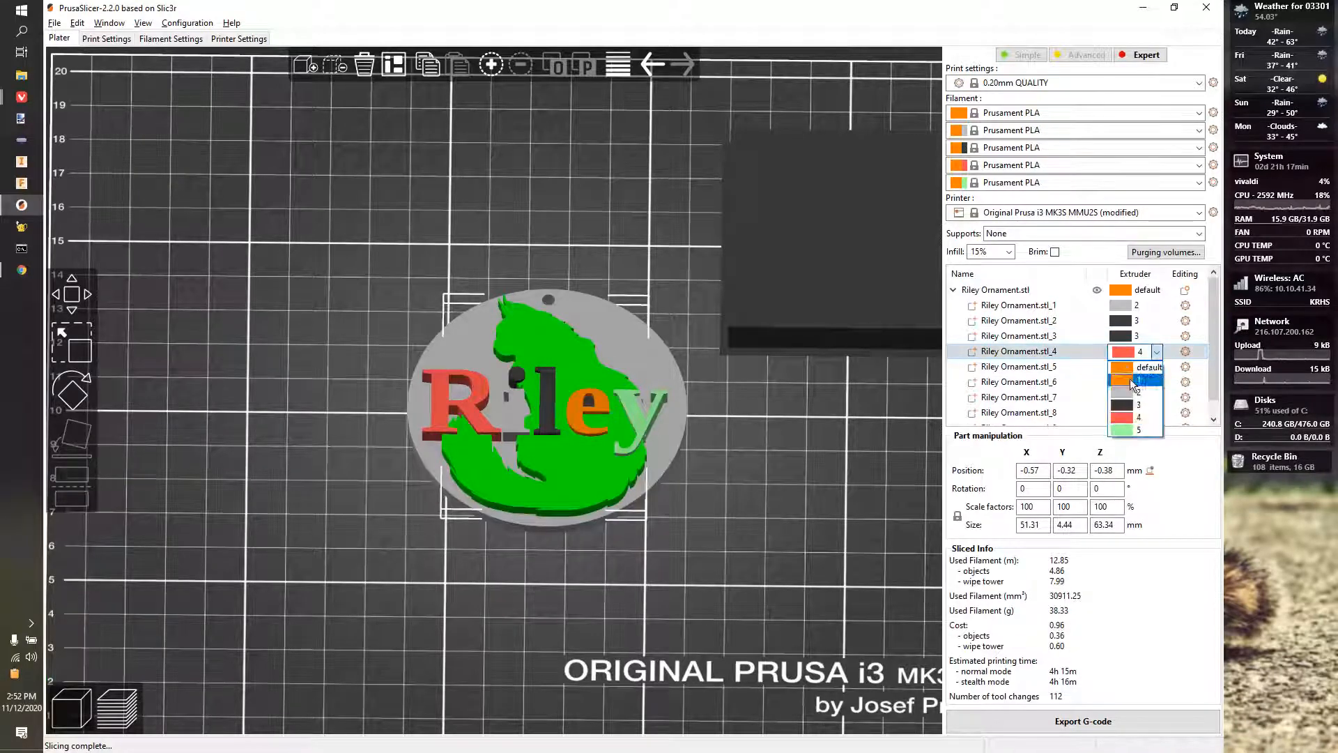
{"action": "left_click", "coordinate": [1131, 379]}
Assign extruder 3 to the letter y part, Riley Ornament.stl_5
{"action": "left_click", "coordinate": [1125, 366]}
{"action": "left_click", "coordinate": [1124, 366]}
{"action": "left_click", "coordinate": [1123, 366]}
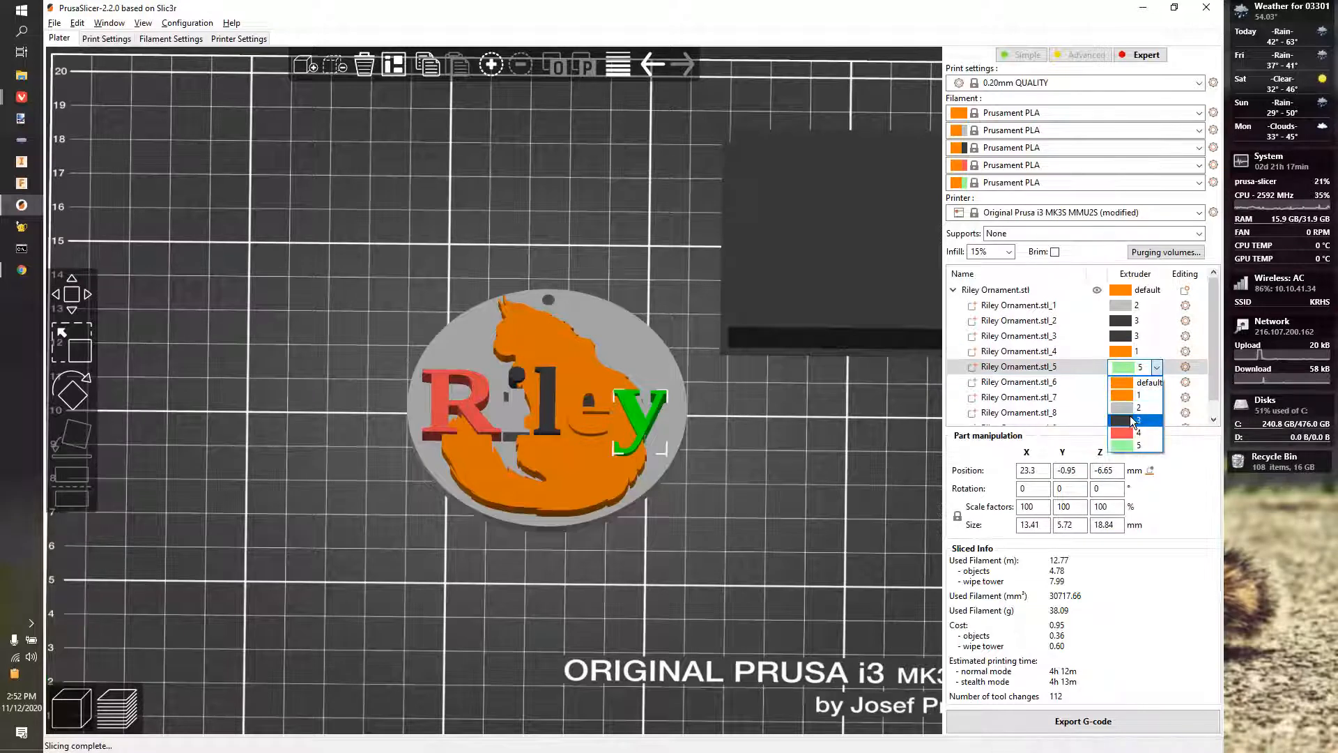
{"action": "left_click", "coordinate": [1130, 418]}
Assign extruder 3 to the letter e part, Riley Ornament.stl_6
{"action": "left_click", "coordinate": [1121, 384]}
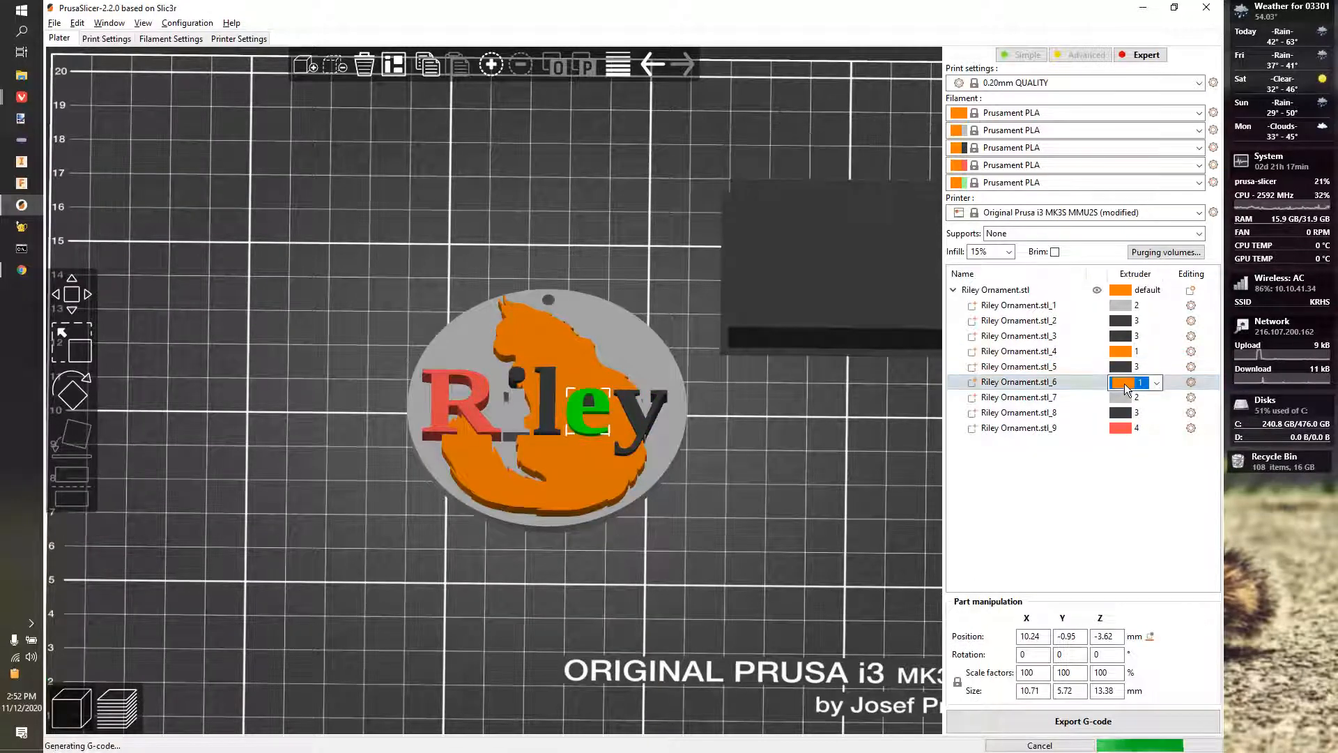
{"action": "left_click", "coordinate": [1124, 383]}
{"action": "left_click", "coordinate": [1124, 384]}
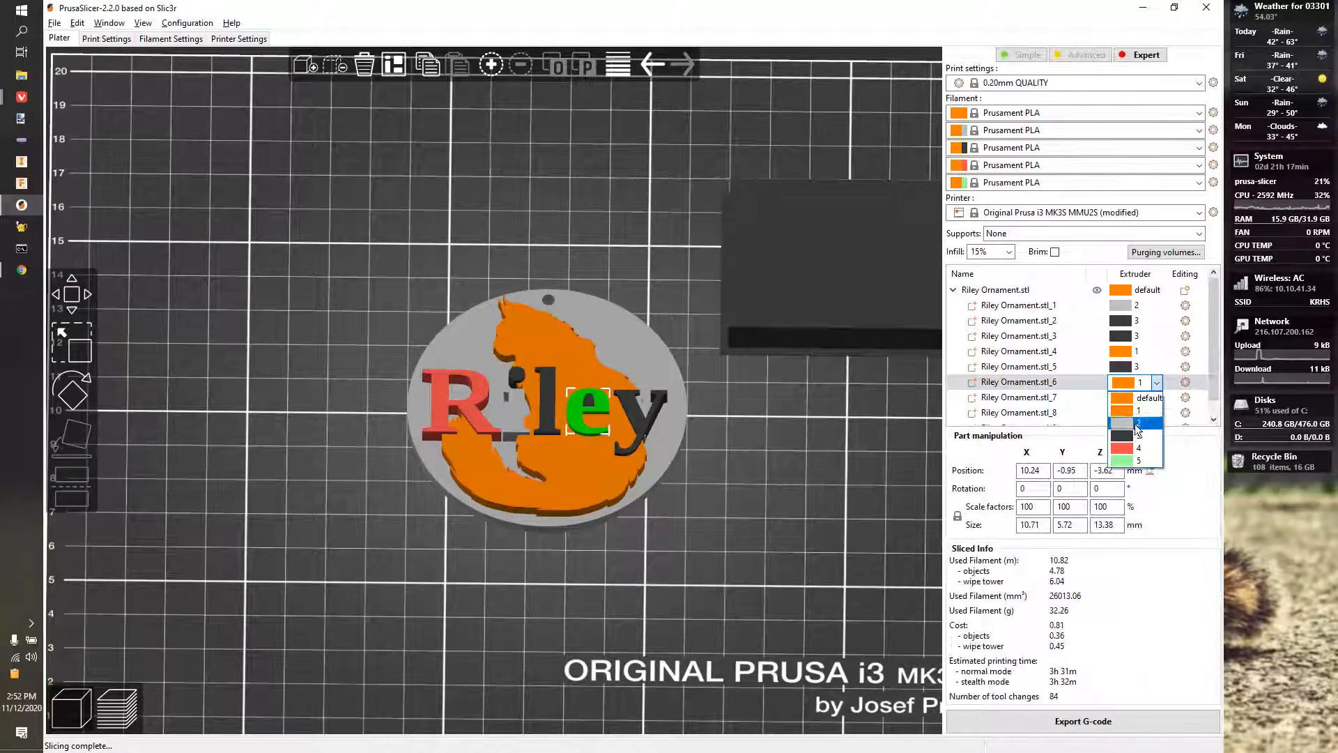
{"action": "left_click", "coordinate": [1134, 435]}
Assign extruder 3 to the stem of the letter i, Riley Ornament.stl_7
{"action": "left_click", "coordinate": [1120, 403]}
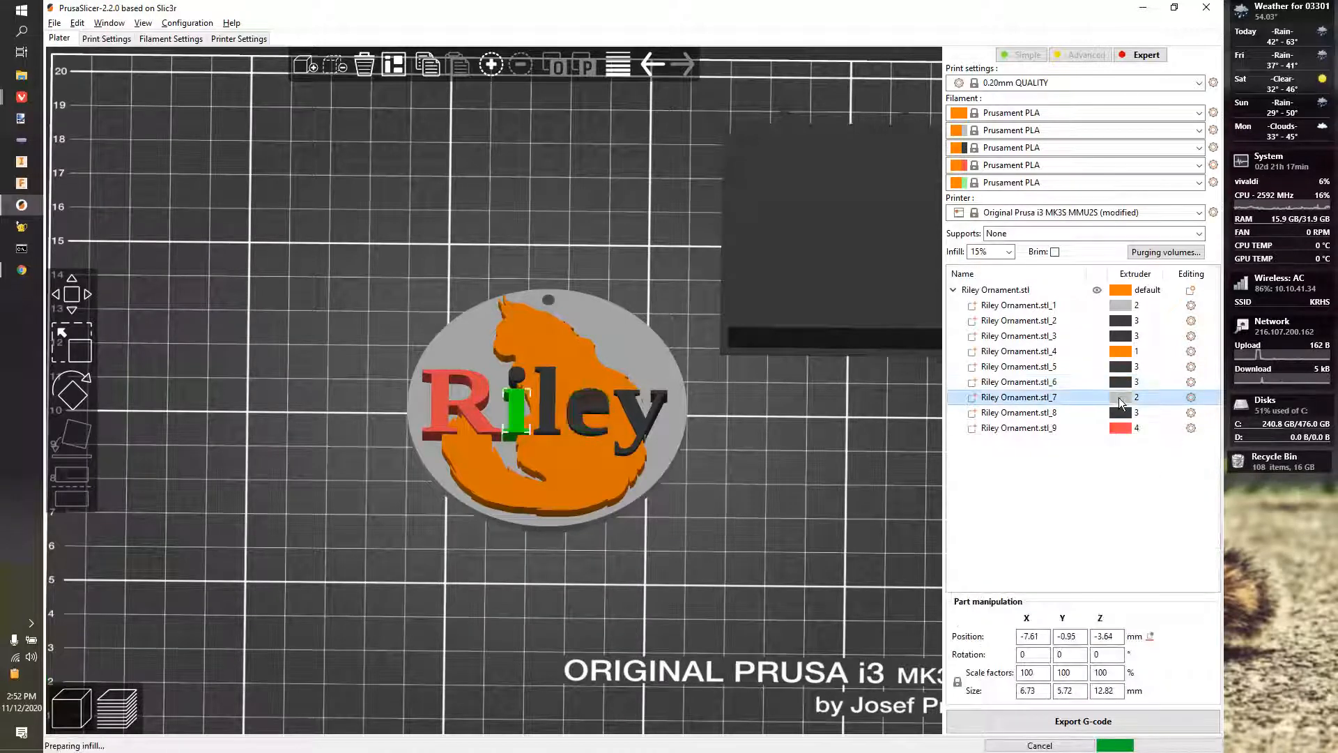
{"action": "left_click", "coordinate": [1120, 402]}
{"action": "left_click", "coordinate": [1121, 403]}
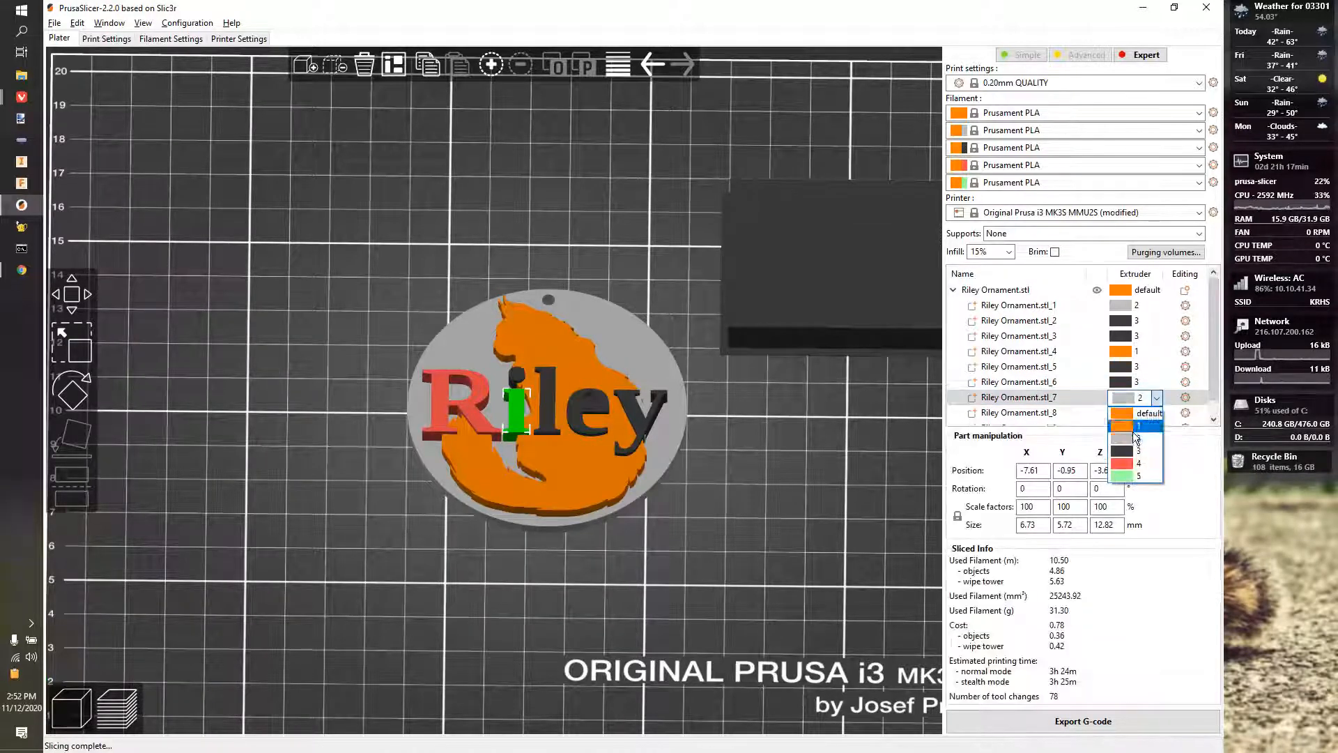
{"action": "left_click", "coordinate": [1136, 450]}
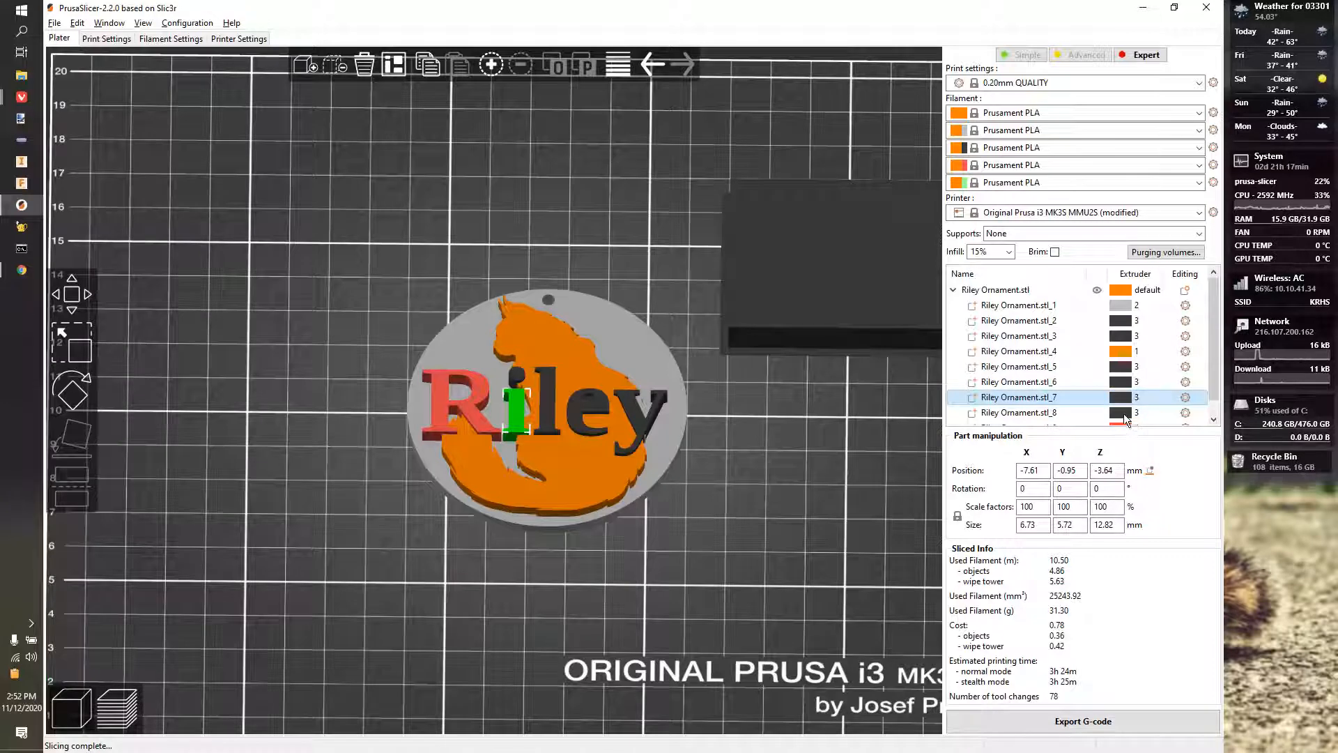
Assign extruder 3 to the letter R part, Riley Ornament.stl_9
{"action": "left_click", "coordinate": [1123, 414]}
{"action": "left_click", "coordinate": [1124, 415]}
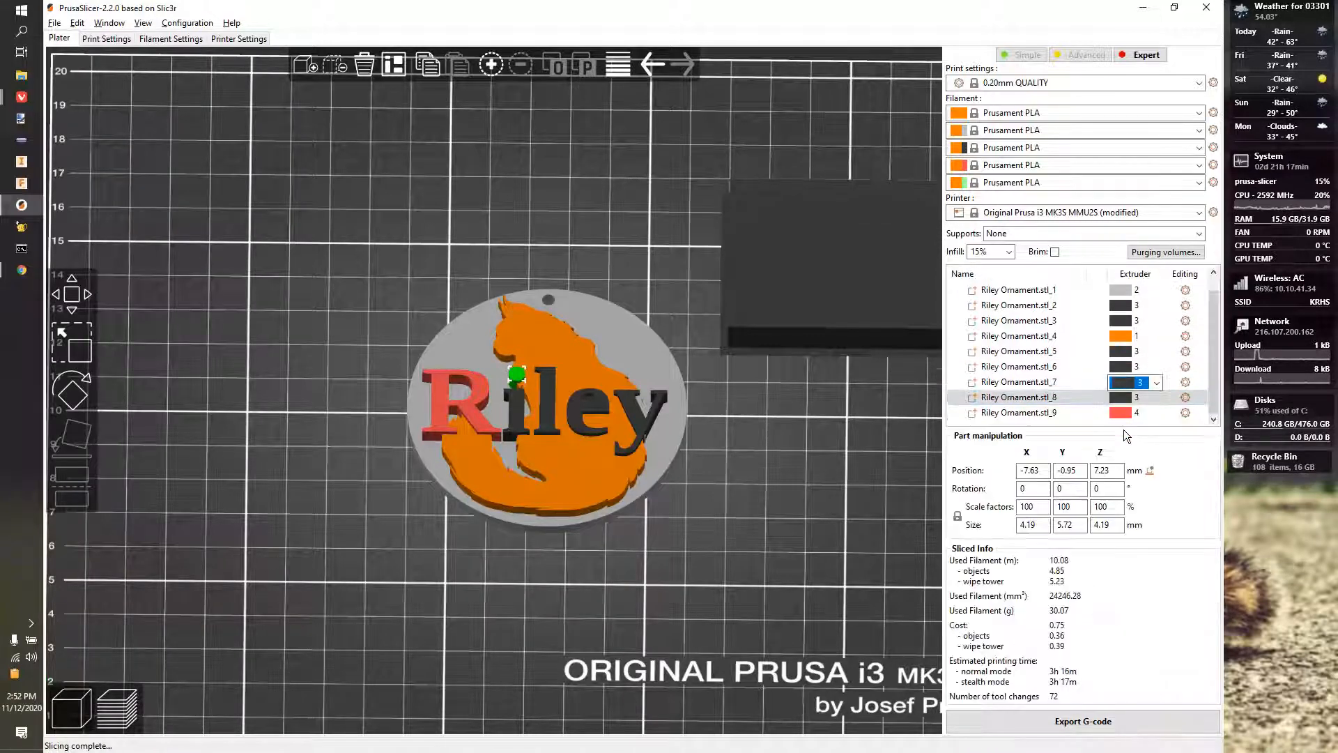
{"action": "left_click", "coordinate": [1124, 412]}
{"action": "left_click", "coordinate": [1129, 414]}
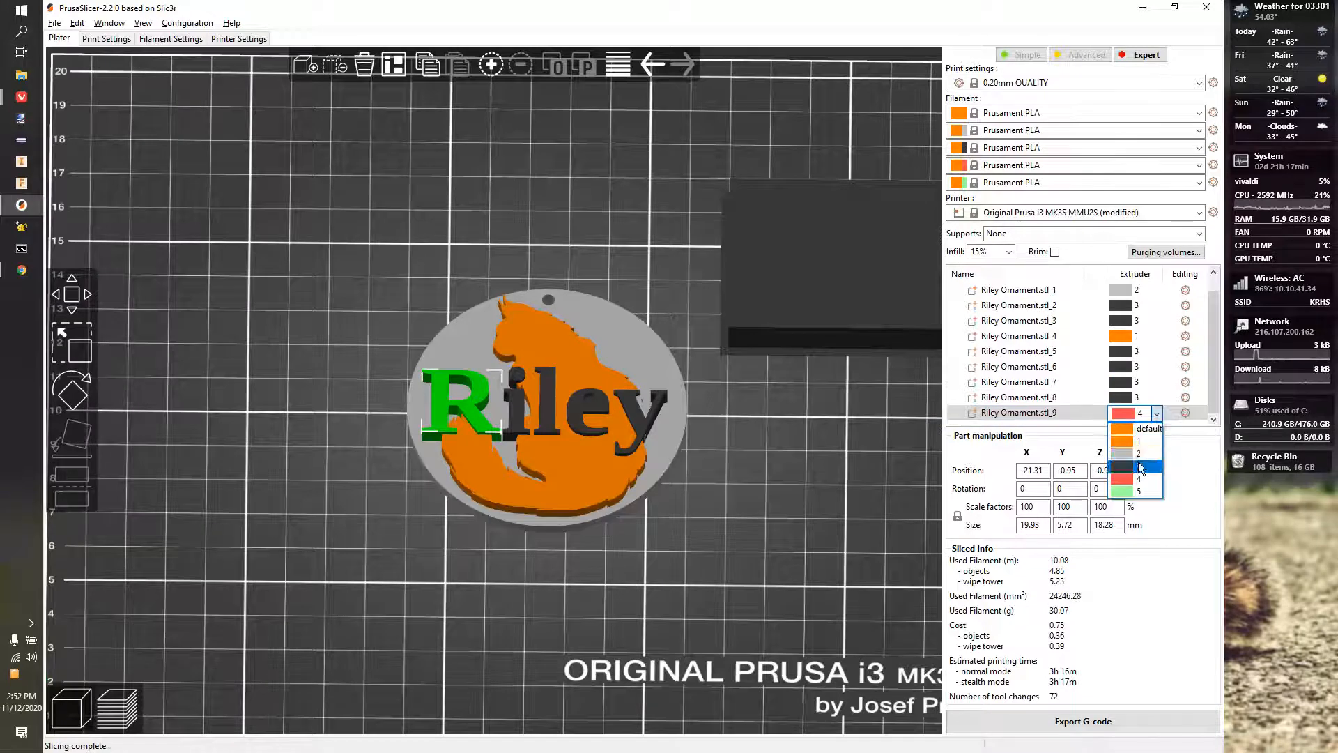
{"action": "left_click", "coordinate": [1140, 466]}
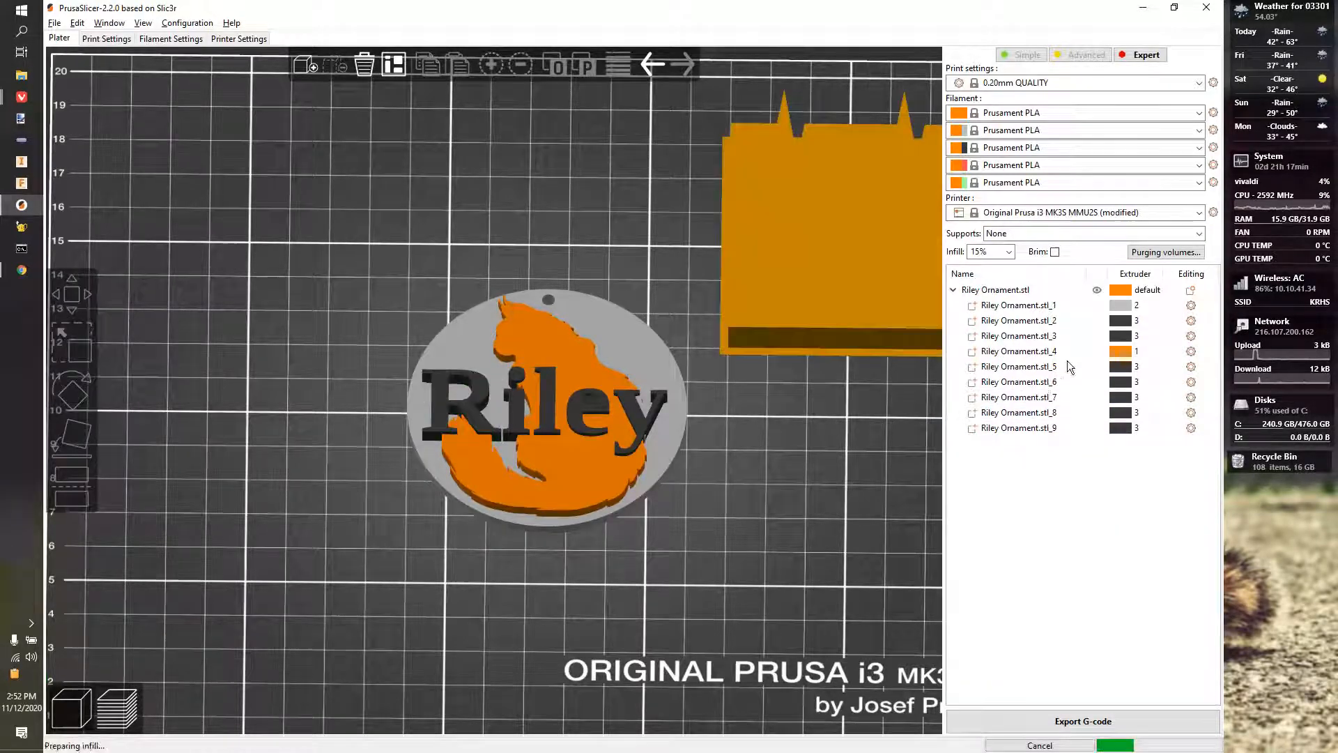
Assign extruder 1 to the centre of the letter e, Riley Ornament.stl_3
{"action": "left_click", "coordinate": [1120, 337]}
{"action": "left_click", "coordinate": [1119, 339]}
{"action": "left_click", "coordinate": [1119, 339]}
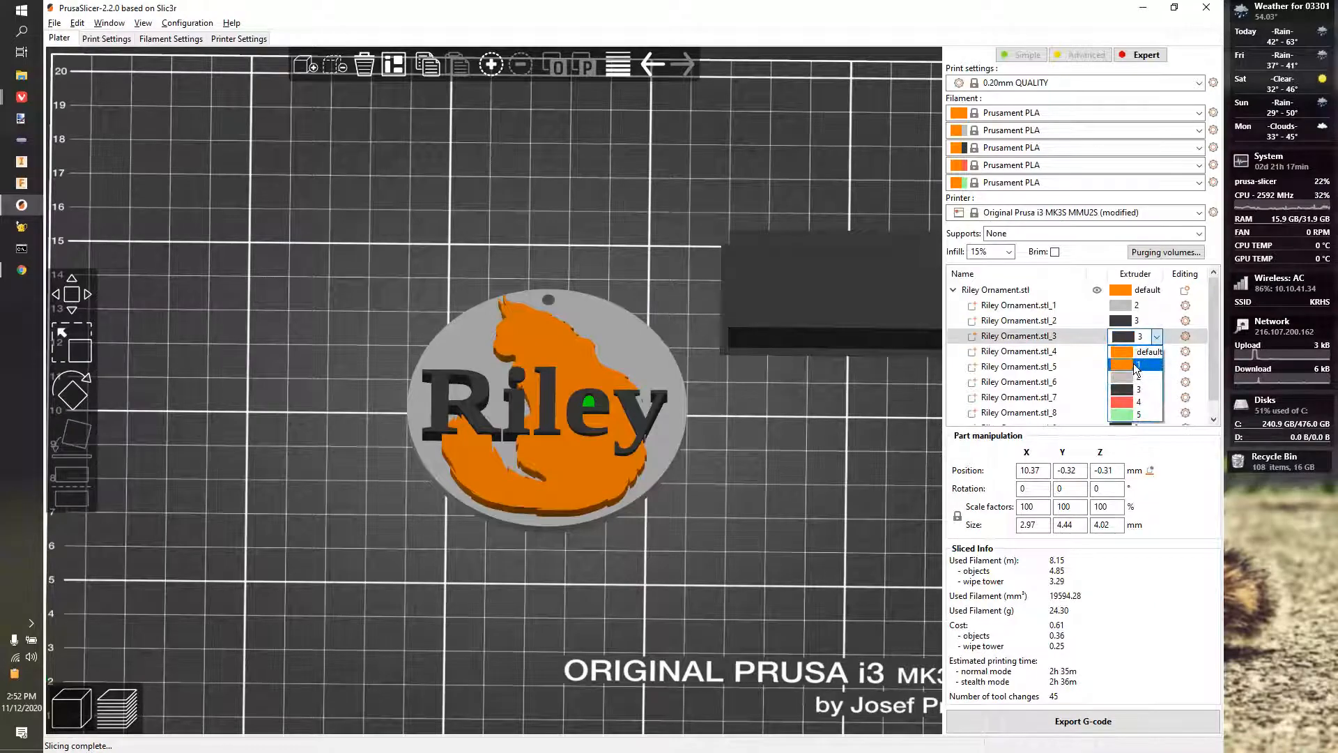
{"action": "left_click", "coordinate": [1134, 365]}
{"action": "left_click_drag", "start_coordinate": [757, 409], "coordinate": [762, 437]}
{"action": "scroll", "coordinate": [747, 366], "scroll_direction": "up", "scroll_amount": 1}
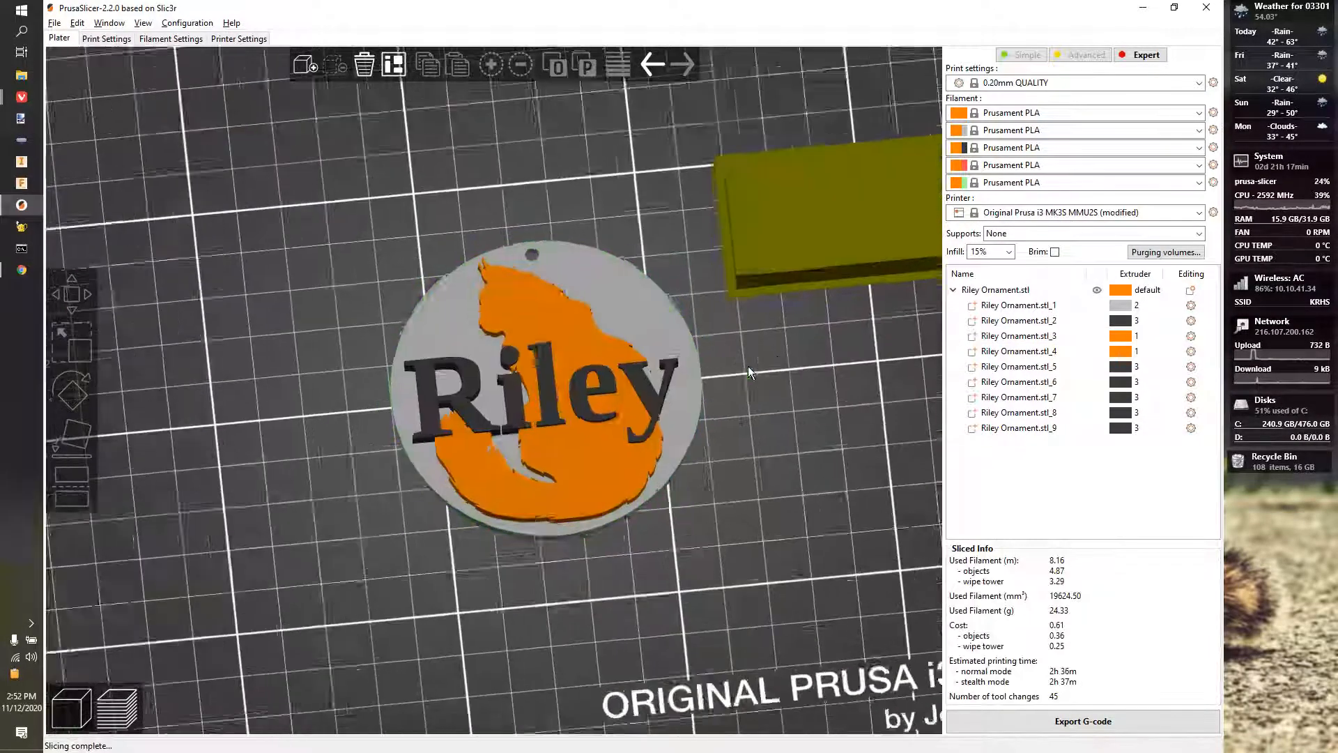
{"action": "mouse_move", "coordinate": [867, 386]}
{"action": "left_mouse_down"}
{"action": "mouse_move", "coordinate": [896, 374]}
{"action": "mouse_move", "coordinate": [869, 383]}
{"action": "left_mouse_up"}
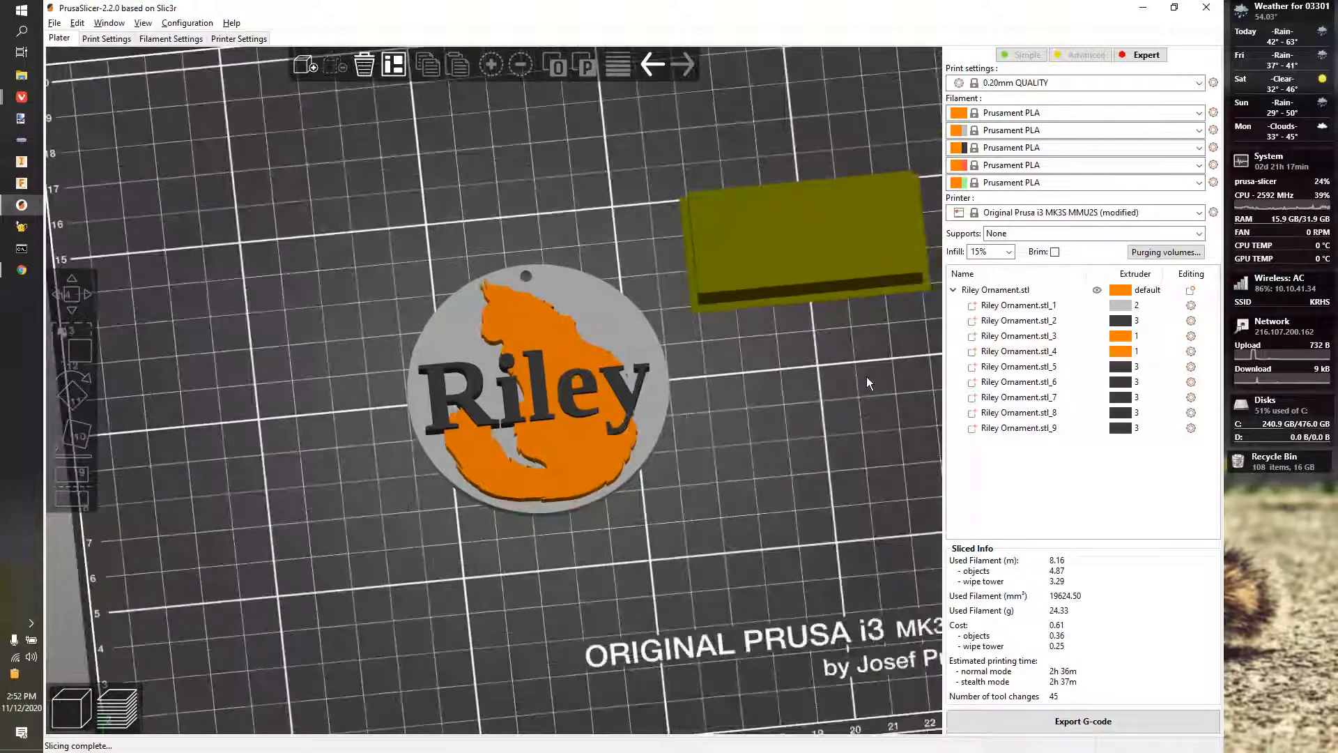
Switch to Onshape, change the Circle part's appearance from the palette to grey, and return to the Riley Ornament assembly
{"action": "key", "text": "alt+Tab"}
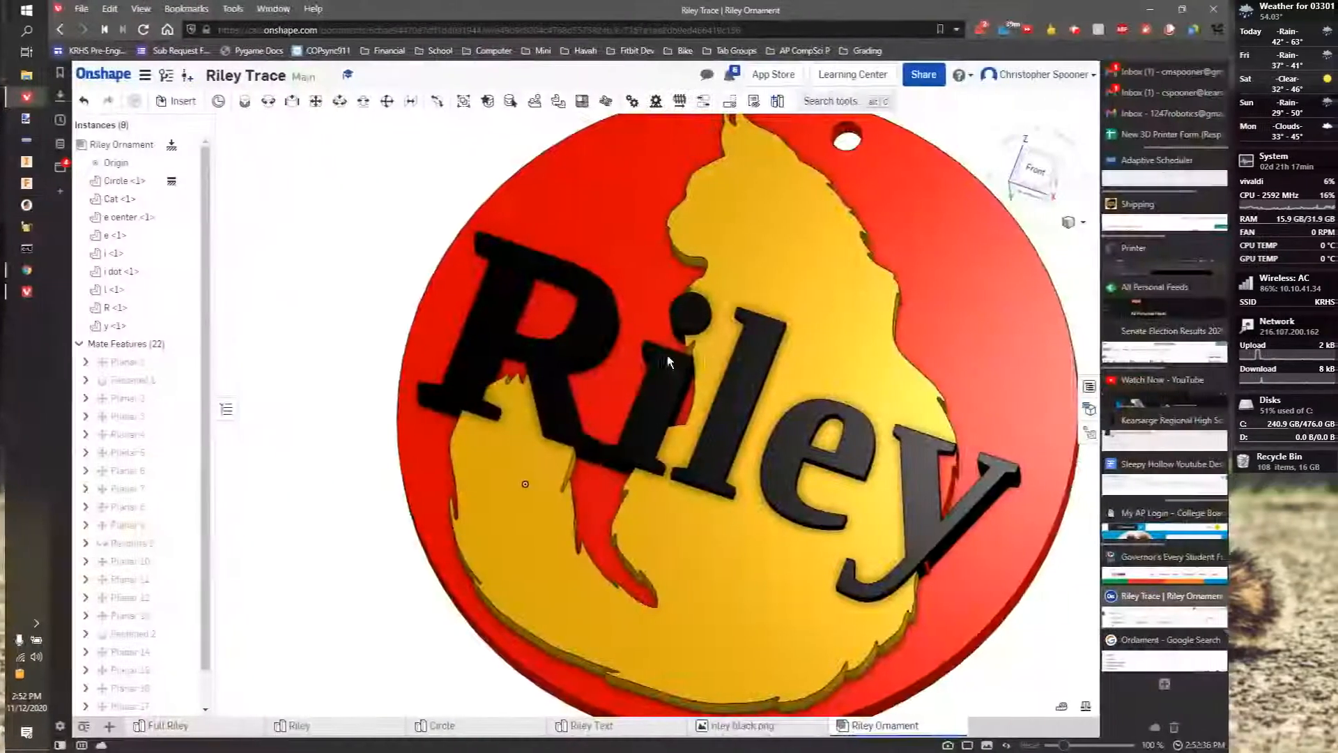
{"action": "left_click", "coordinate": [439, 725]}
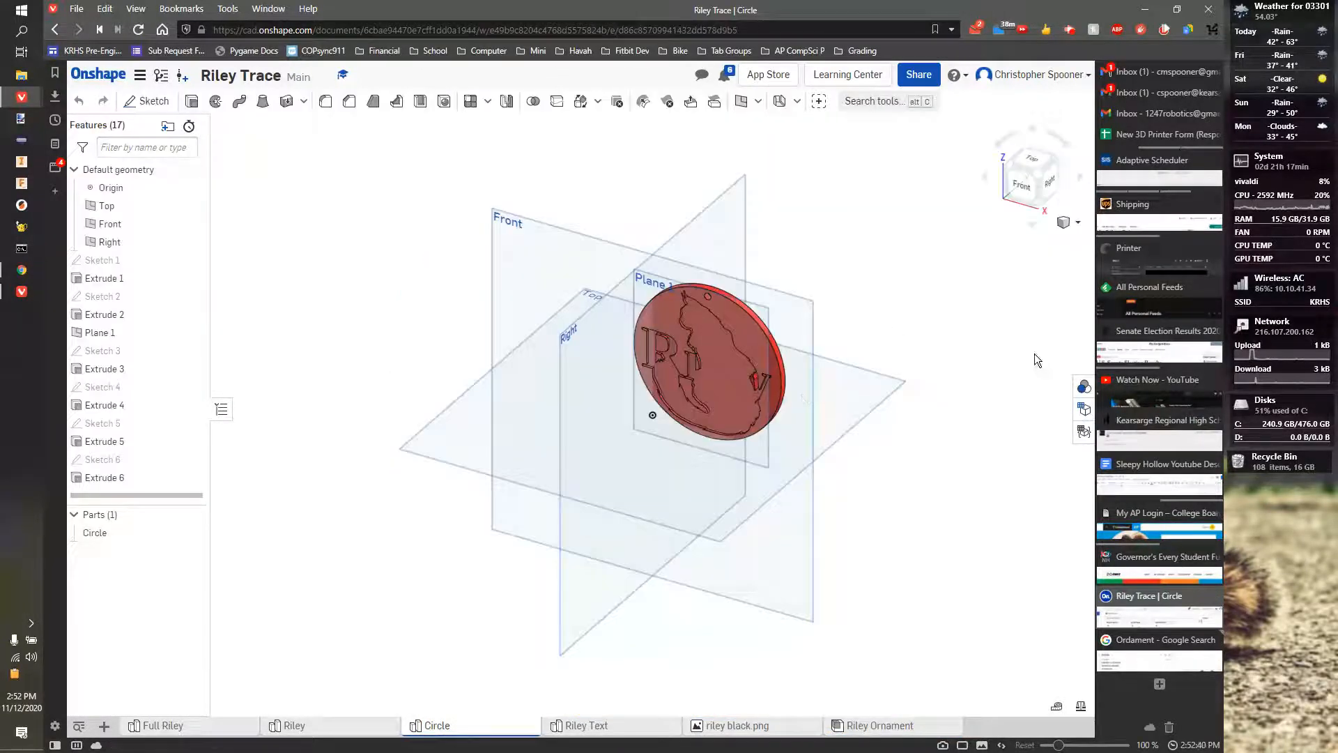
{"action": "left_click", "coordinate": [1084, 387]}
{"action": "left_click", "coordinate": [1032, 155]}
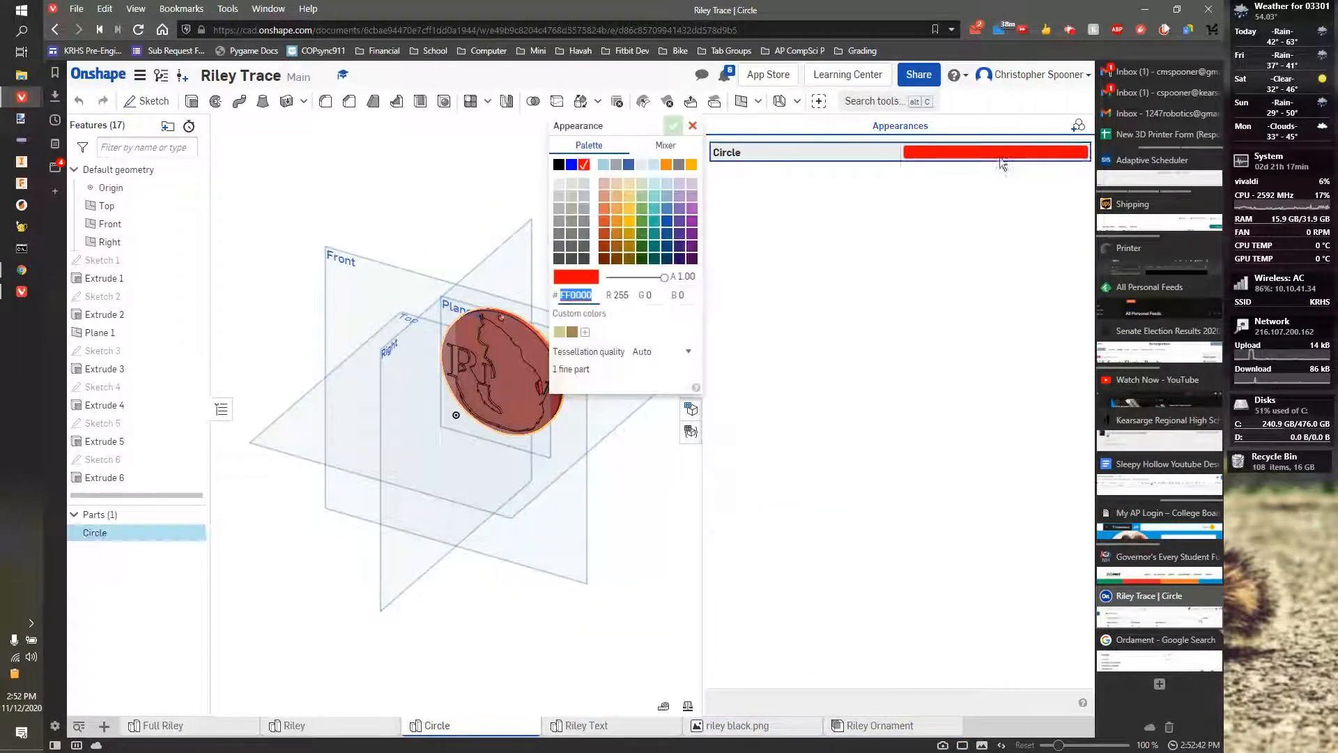
{"action": "left_click", "coordinate": [618, 166]}
{"action": "left_click", "coordinate": [673, 126]}
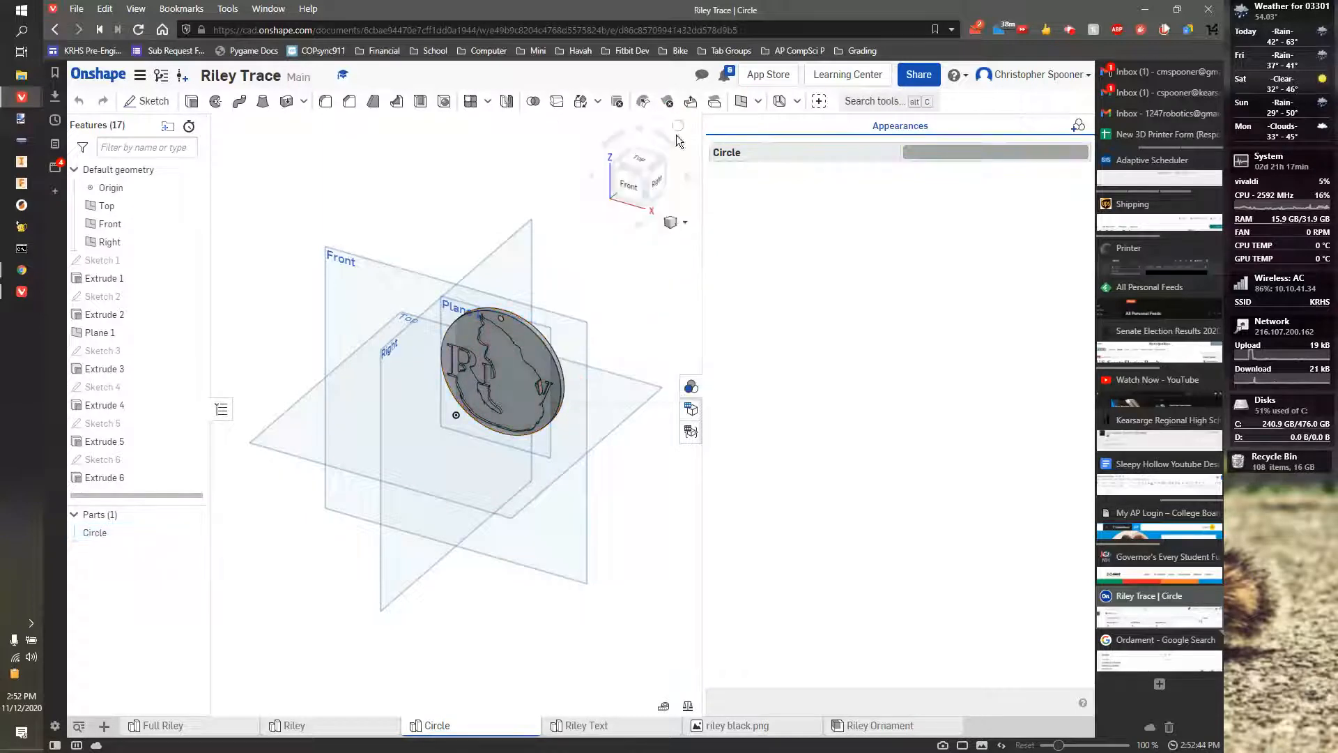
{"action": "left_click", "coordinate": [849, 726]}
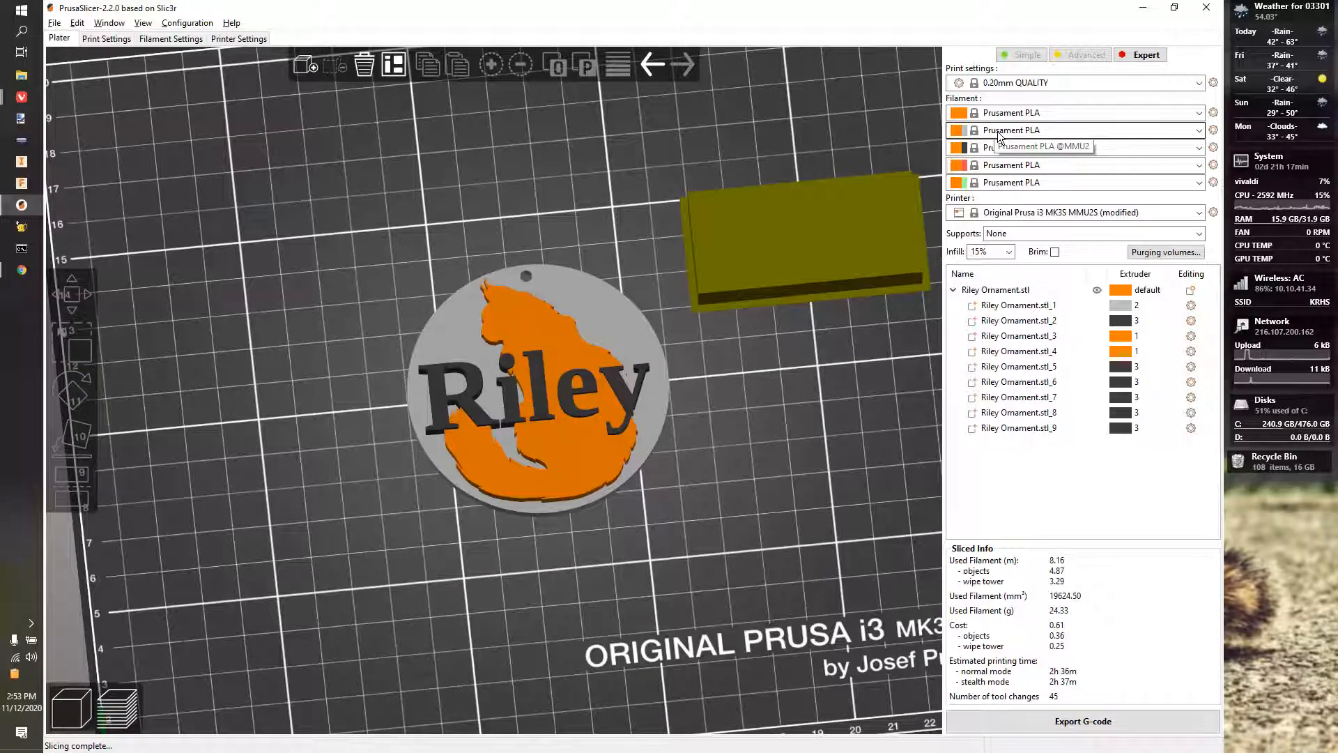
Switch to PrusaSlicer and preview the sliced toolpaths of the ornament and wipe tower
{"action": "scroll", "coordinate": [618, 449], "scroll_direction": "up", "scroll_amount": 1}
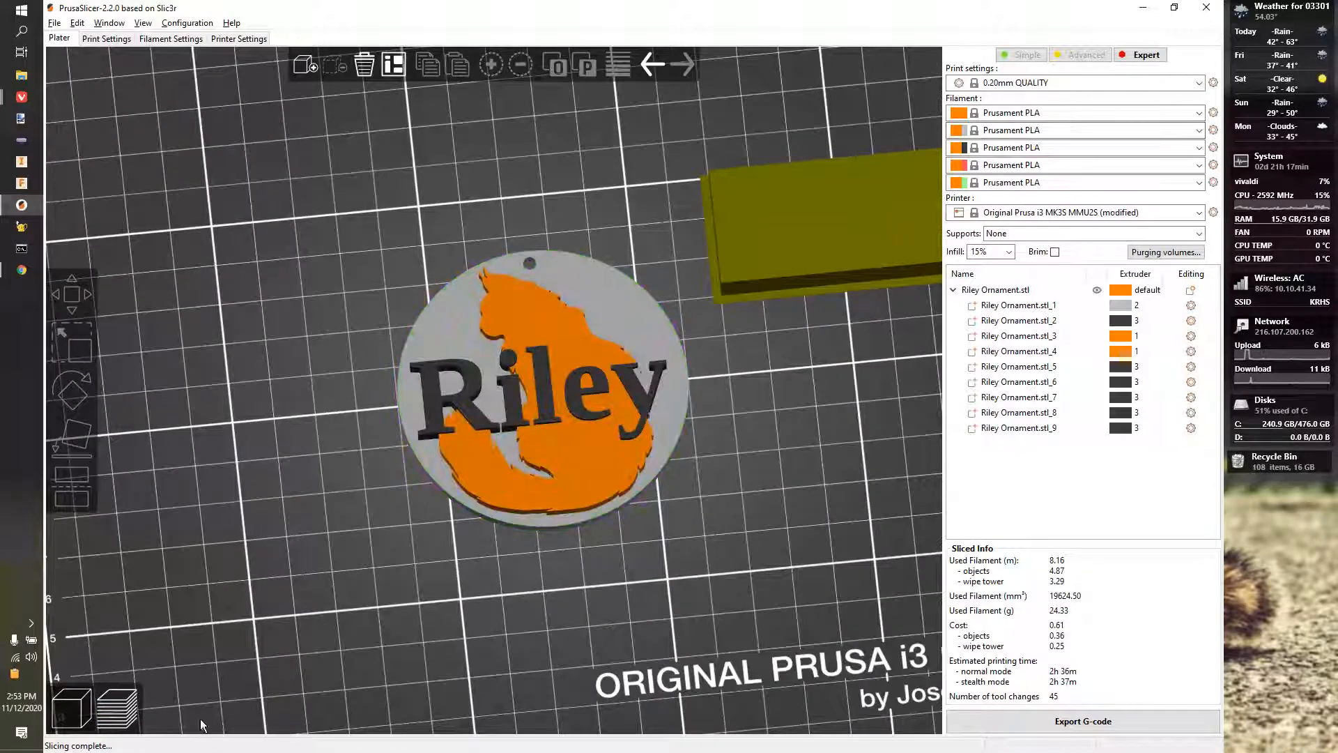
{"action": "left_click", "coordinate": [117, 707]}
{"action": "scroll", "coordinate": [632, 396], "scroll_direction": "down", "scroll_amount": 4}
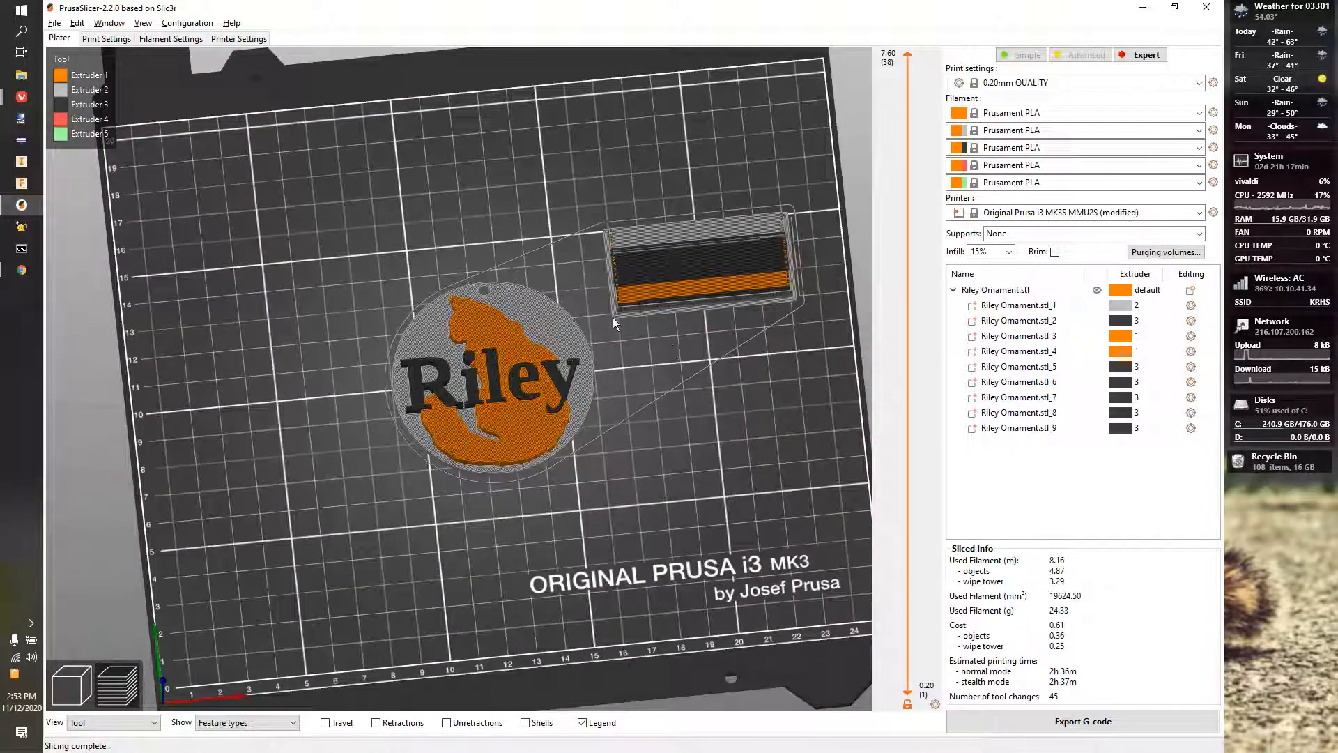
Move the wipe tower directly behind the ornament on the bed and preview the sliced toolpaths
{"action": "left_click", "coordinate": [71, 704]}
{"action": "left_click_drag", "start_coordinate": [729, 299], "coordinate": [505, 243]}
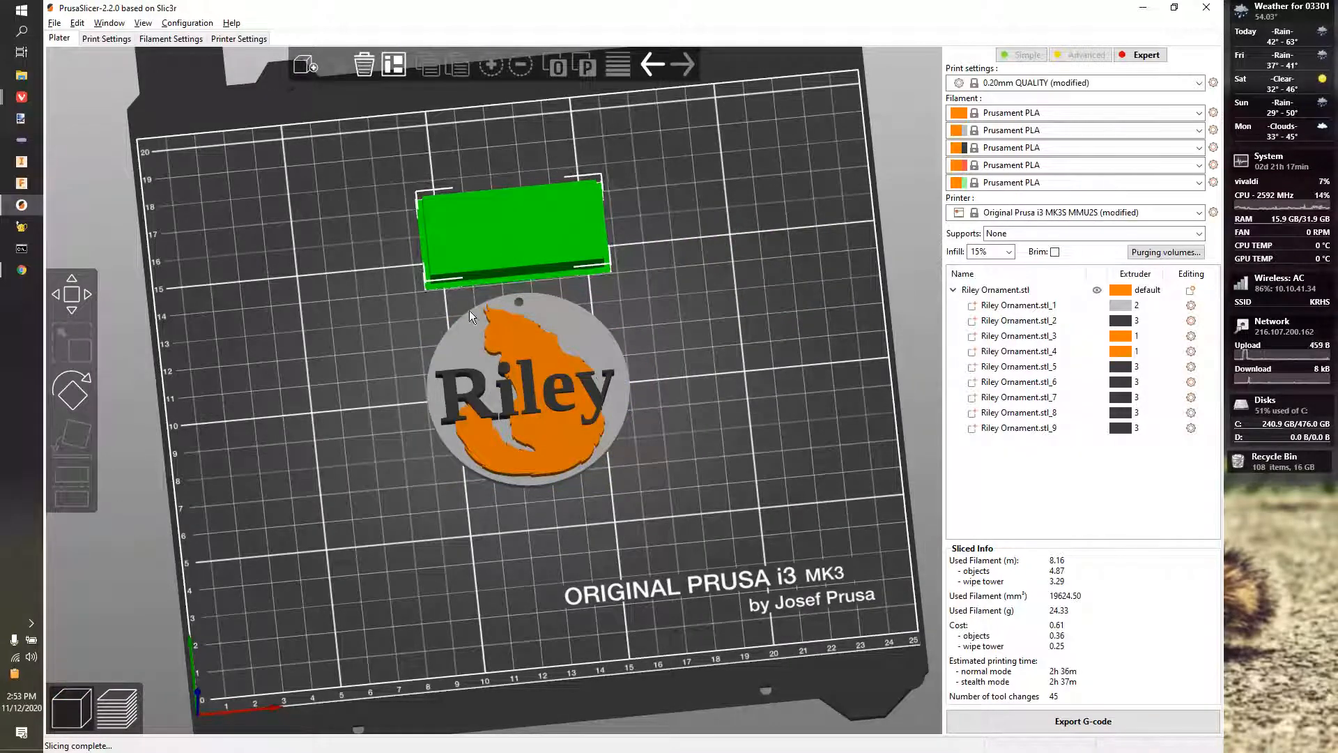
{"action": "left_click", "coordinate": [117, 707]}
{"action": "scroll", "coordinate": [648, 457], "scroll_direction": "up", "scroll_amount": 3}
{"action": "left_click_drag", "start_coordinate": [708, 478], "coordinate": [677, 463]}
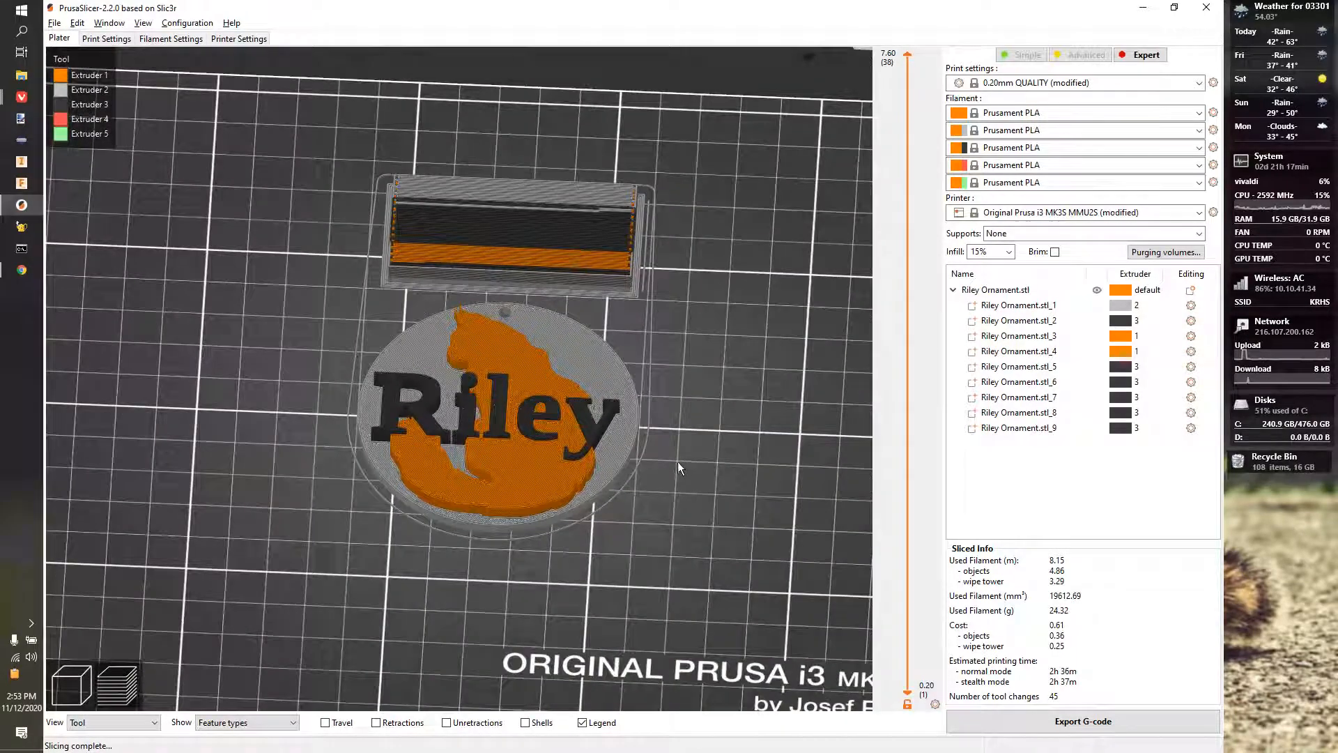
{"action": "scroll", "coordinate": [748, 506], "scroll_direction": "up", "scroll_amount": 5}
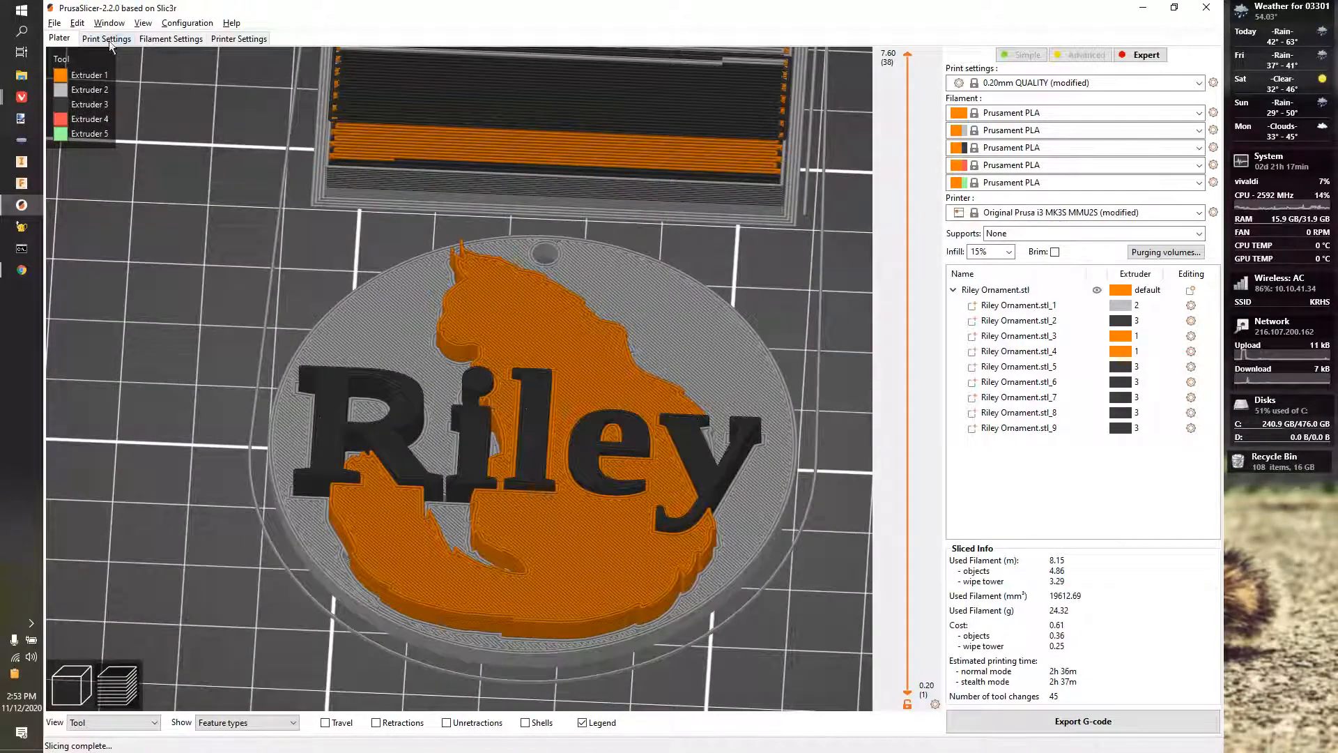
Set the bottom fill pattern to Octagram Spiral in the infill print settings and check the sliced preview
{"action": "left_click", "coordinate": [107, 39]}
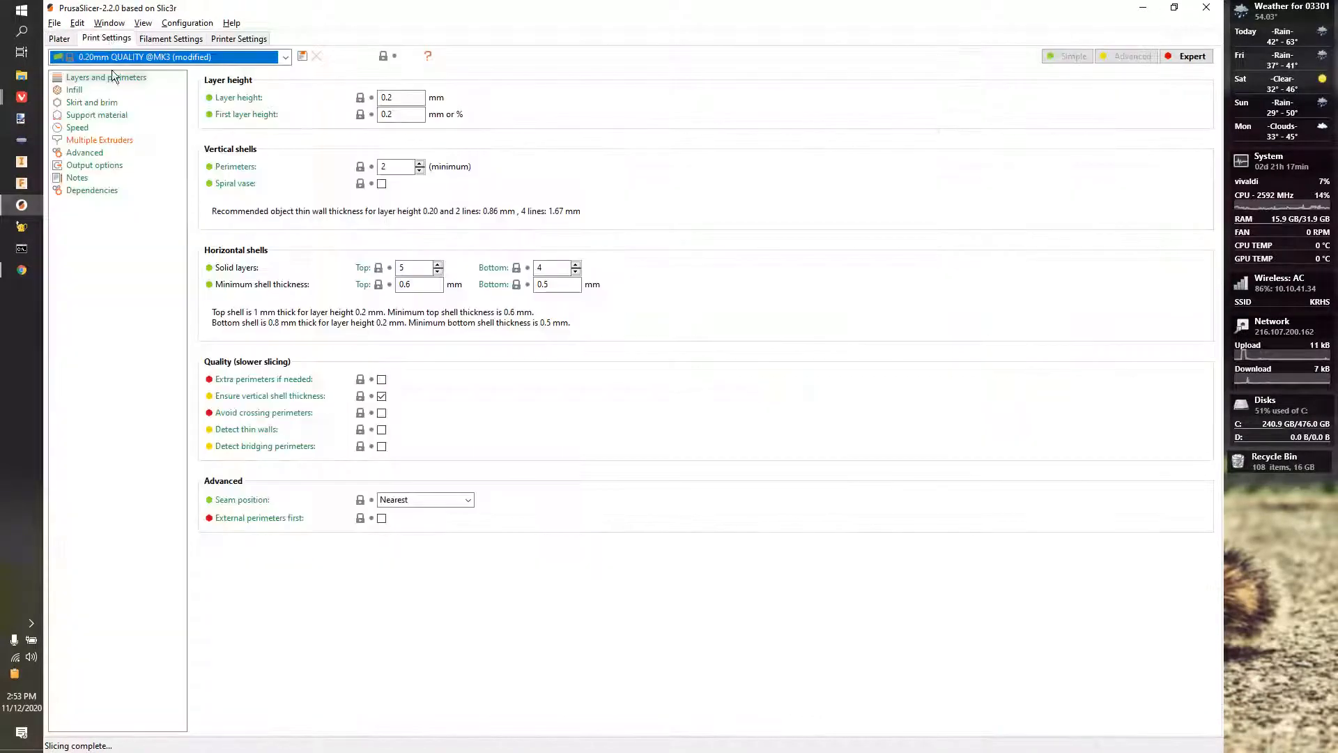
{"action": "left_click", "coordinate": [75, 91]}
{"action": "left_click", "coordinate": [415, 152]}
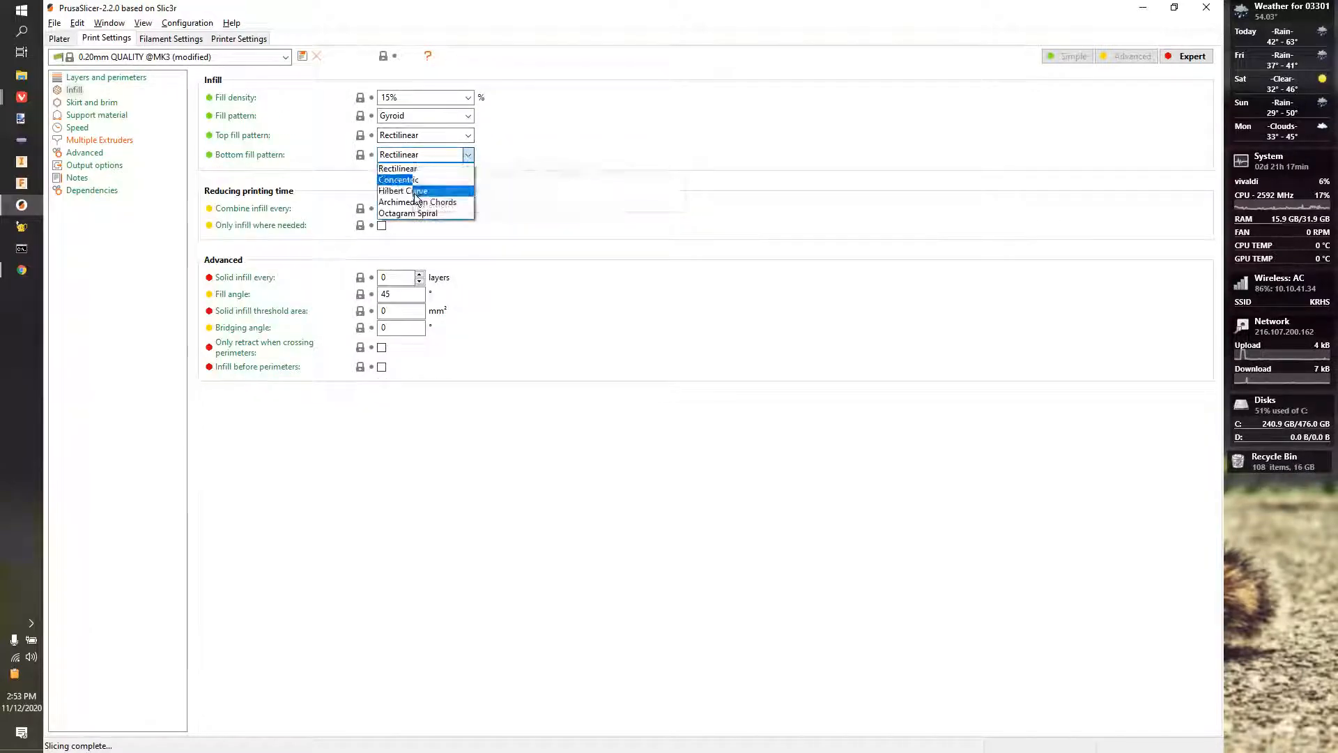
{"action": "left_click", "coordinate": [418, 213]}
{"action": "left_click", "coordinate": [60, 39]}
{"action": "scroll", "coordinate": [739, 356], "scroll_direction": "down", "scroll_amount": 4}
{"action": "middle_click_drag", "start_coordinate": [820, 470], "coordinate": [808, 413]}
{"action": "left_click_drag", "start_coordinate": [809, 413], "coordinate": [782, 438]}
Try the Concentric top fill pattern and inspect it in the sliced preview
{"action": "left_click", "coordinate": [99, 41]}
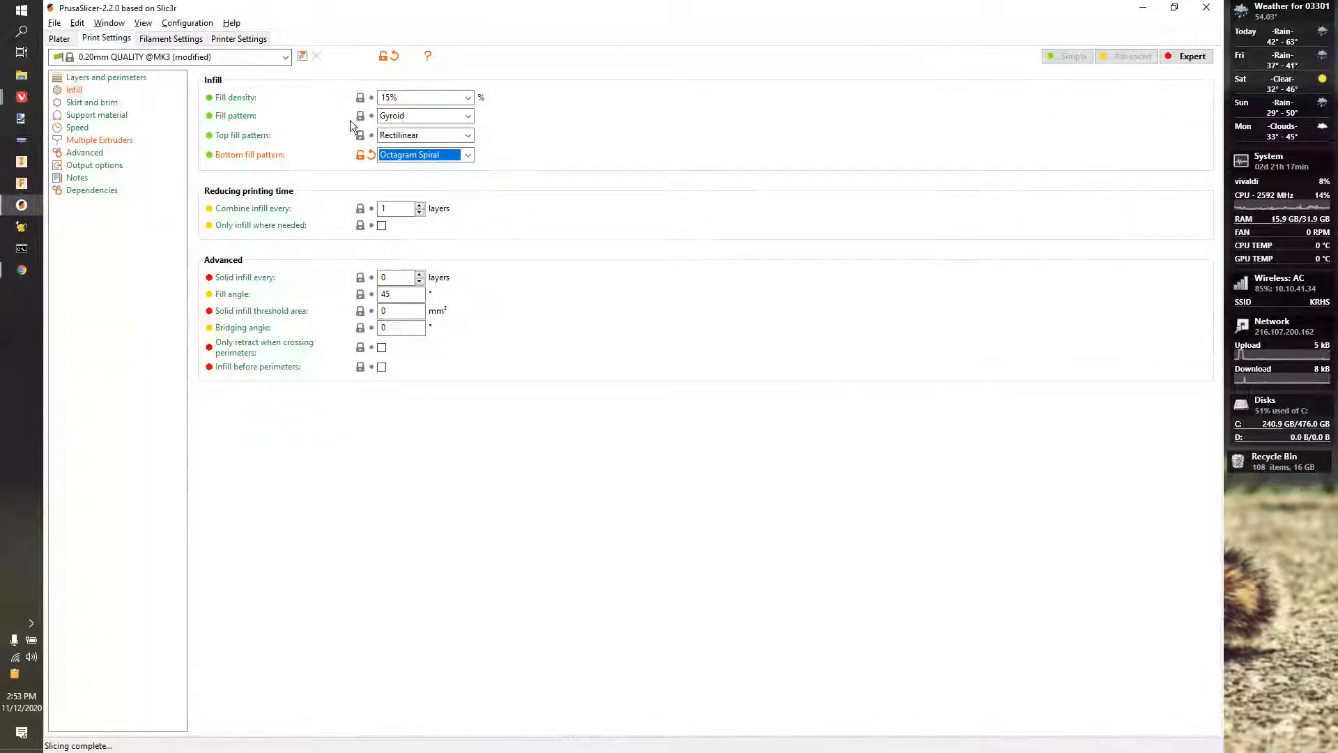
{"action": "left_click", "coordinate": [402, 139]}
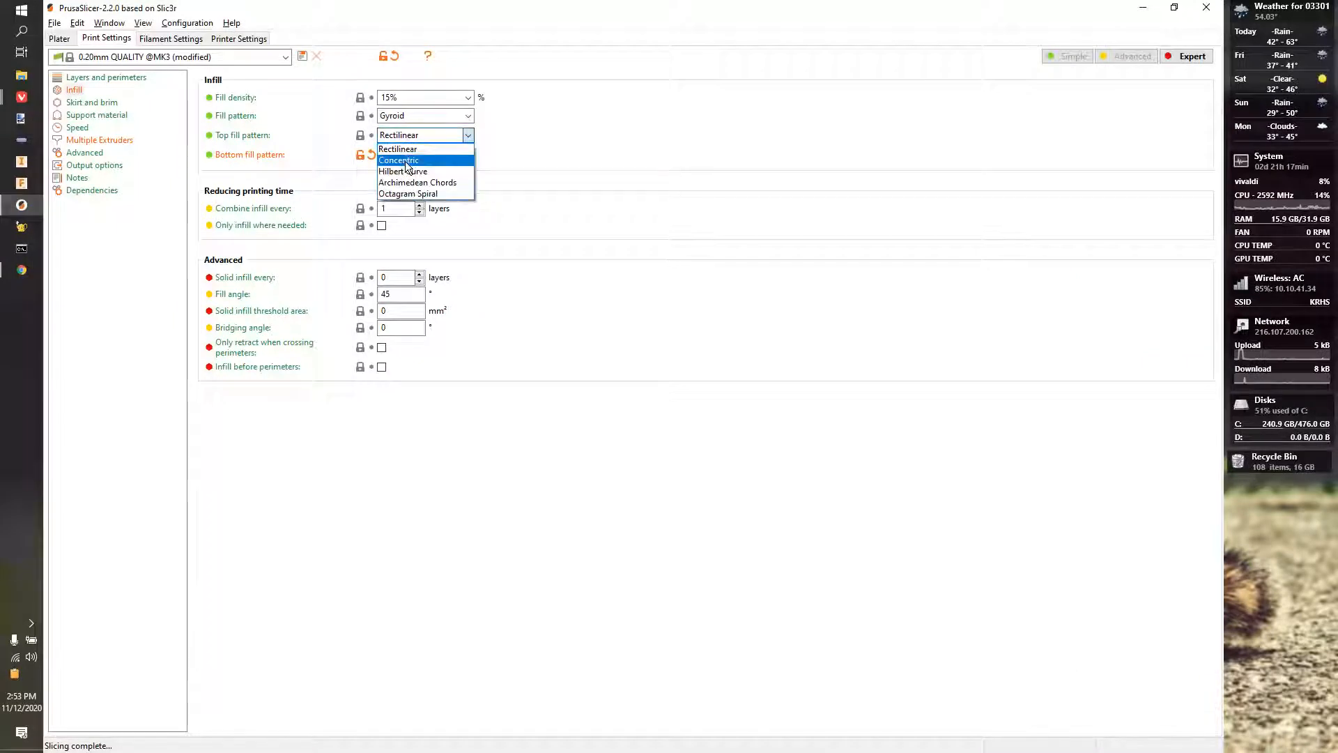
{"action": "left_click", "coordinate": [405, 156]}
{"action": "left_click", "coordinate": [59, 39]}
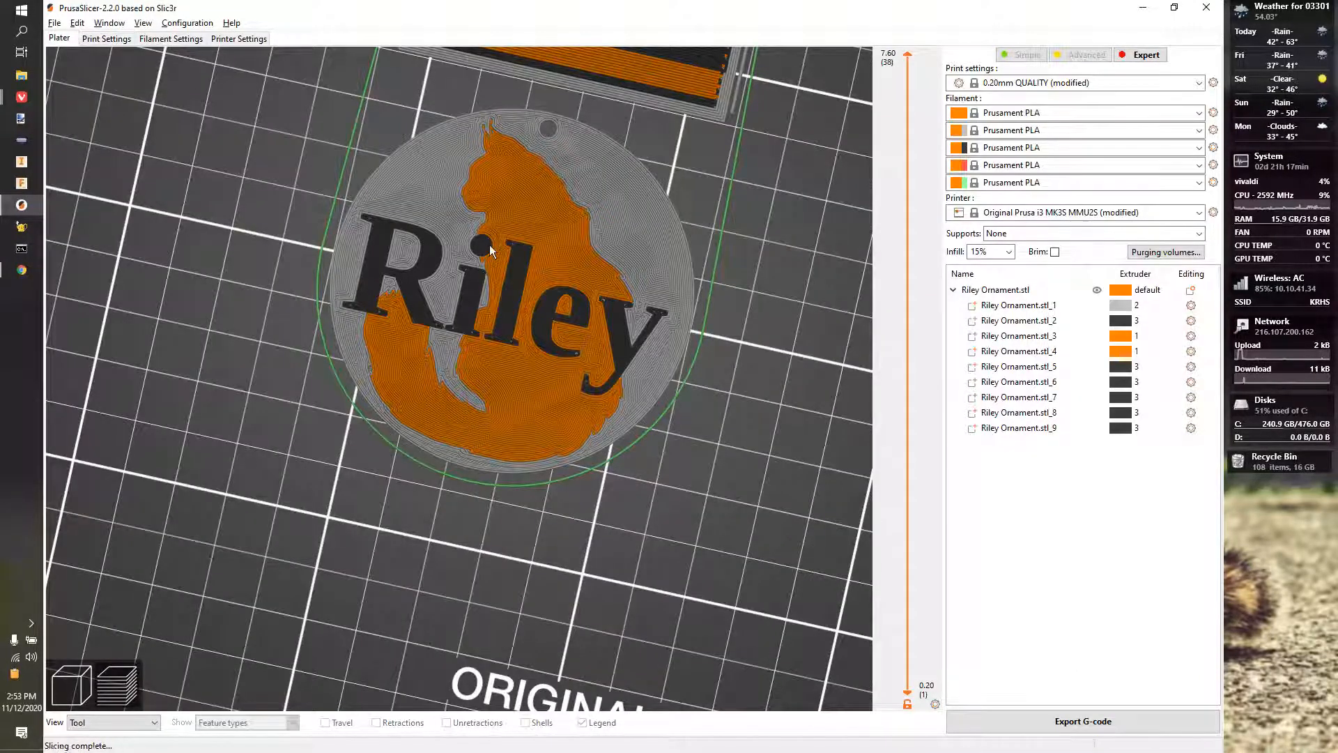
{"action": "scroll", "coordinate": [501, 245], "scroll_direction": "up", "scroll_amount": 1}
{"action": "left_click_drag", "start_coordinate": [691, 508], "coordinate": [195, 80]}
Try the Hilbert Curve top fill pattern and inspect it in the sliced preview
{"action": "left_click", "coordinate": [106, 39]}
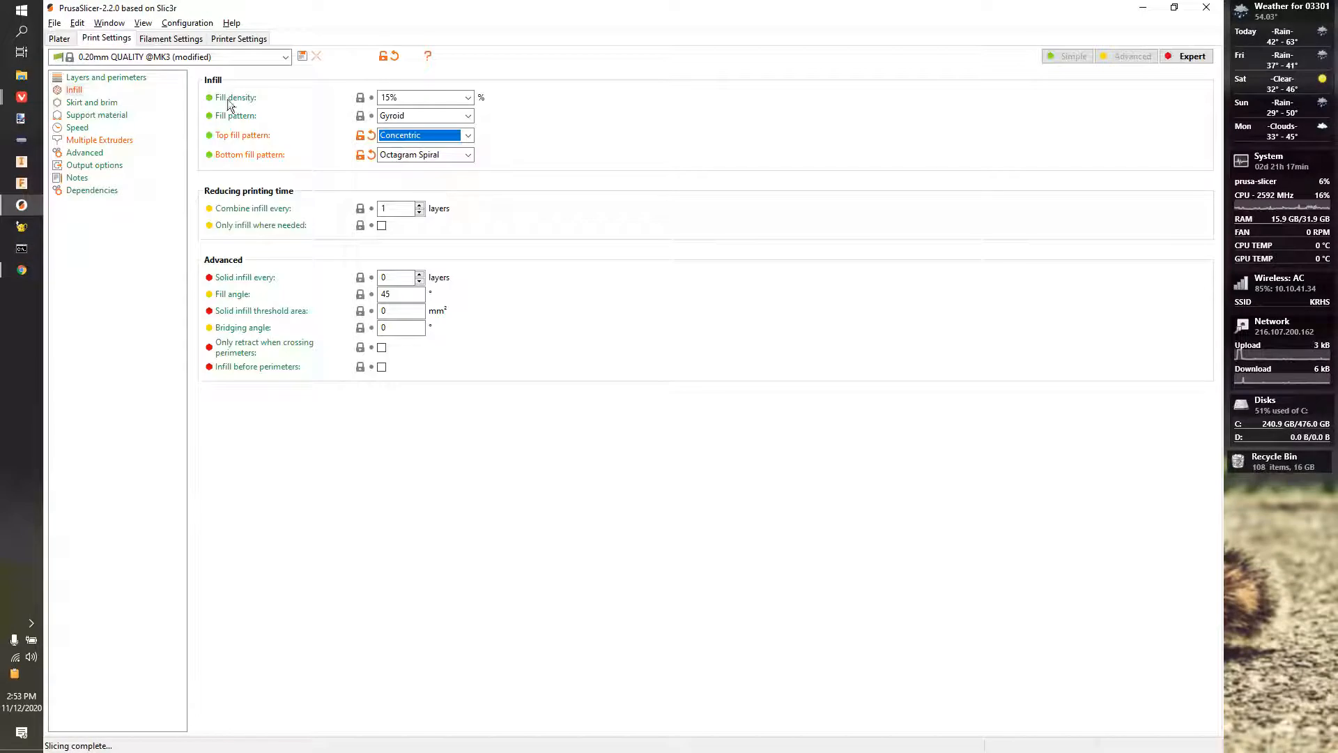
{"action": "left_click", "coordinate": [451, 135]}
{"action": "left_click", "coordinate": [418, 173]}
{"action": "left_click", "coordinate": [55, 40]}
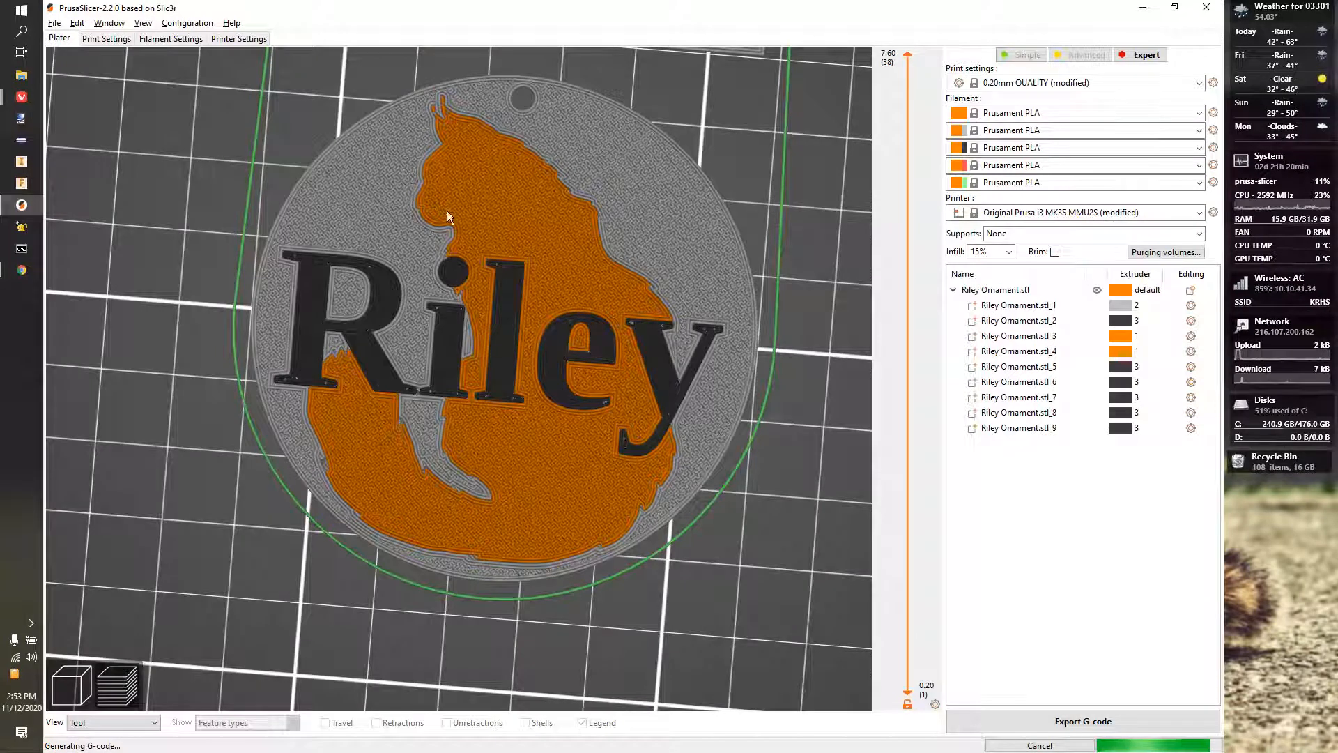
Try the Archimedean Chords top fill pattern and inspect it in the sliced preview
{"action": "left_click", "coordinate": [106, 39]}
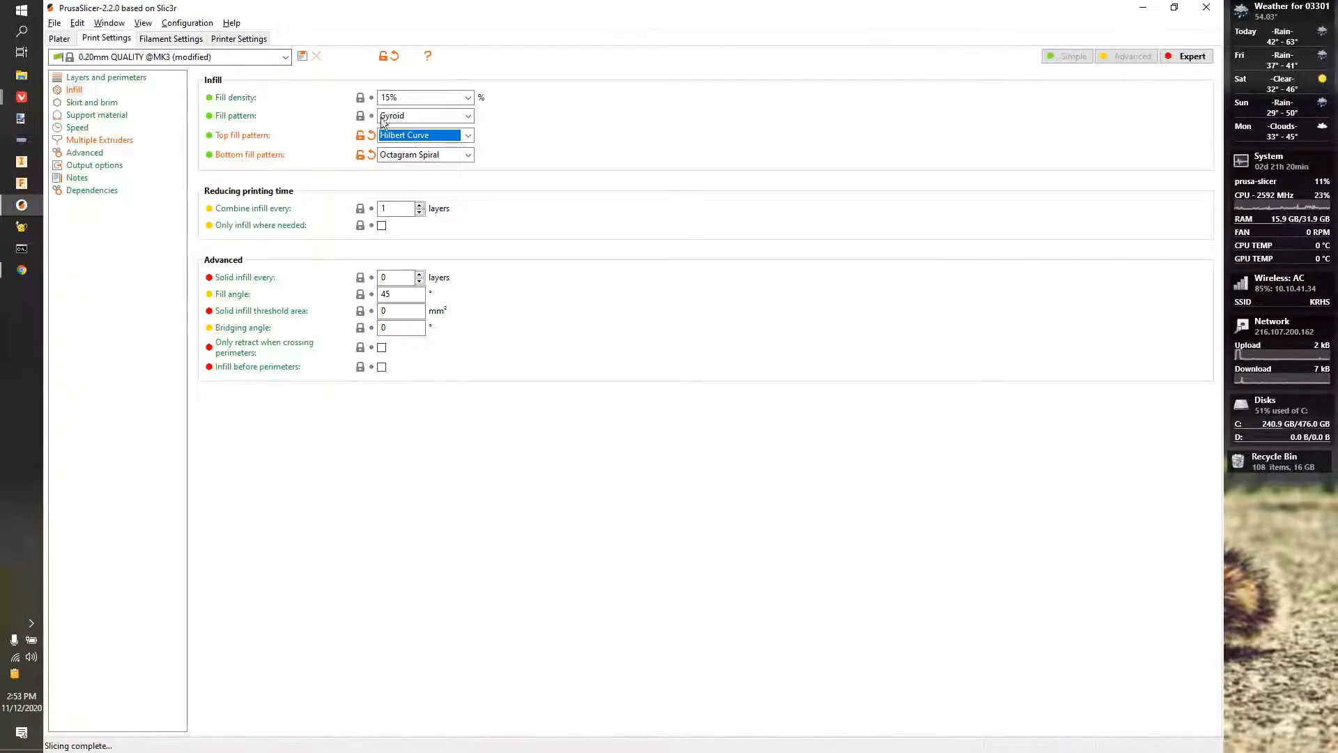
{"action": "left_click", "coordinate": [412, 183]}
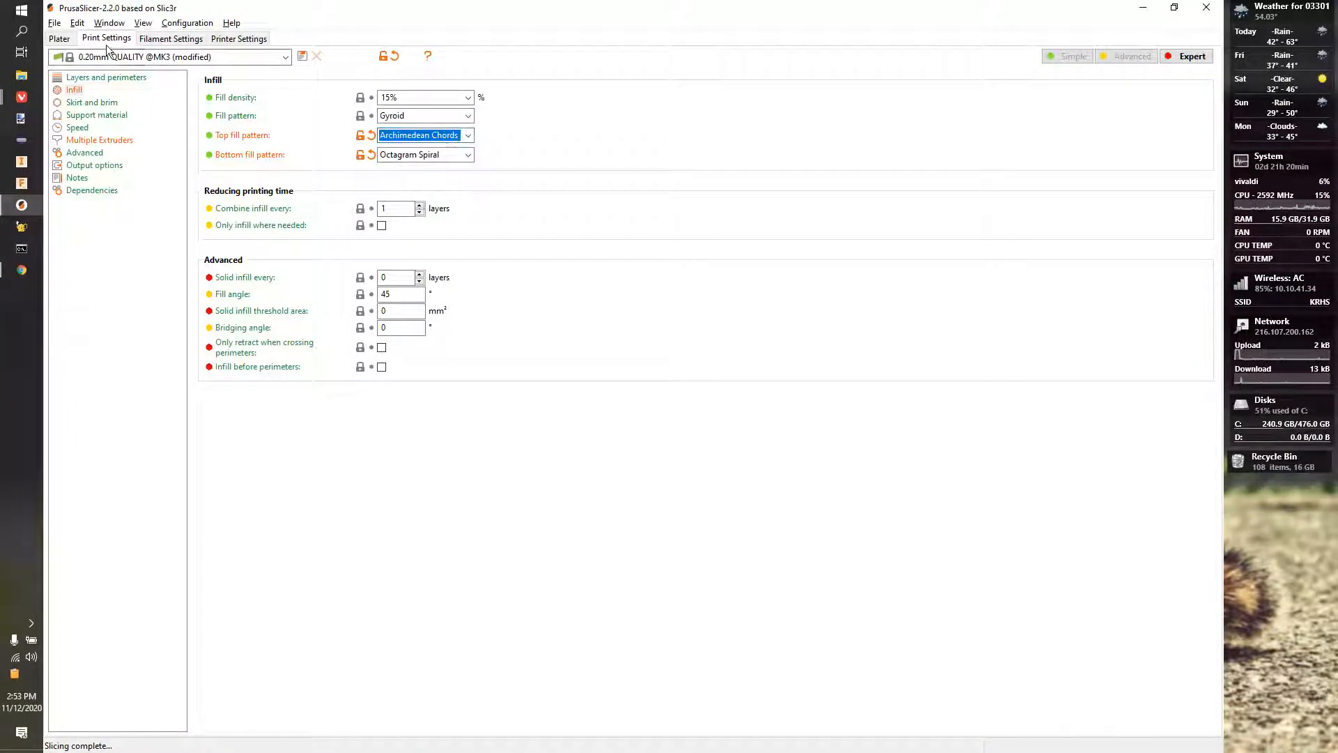
{"action": "left_click", "coordinate": [69, 40]}
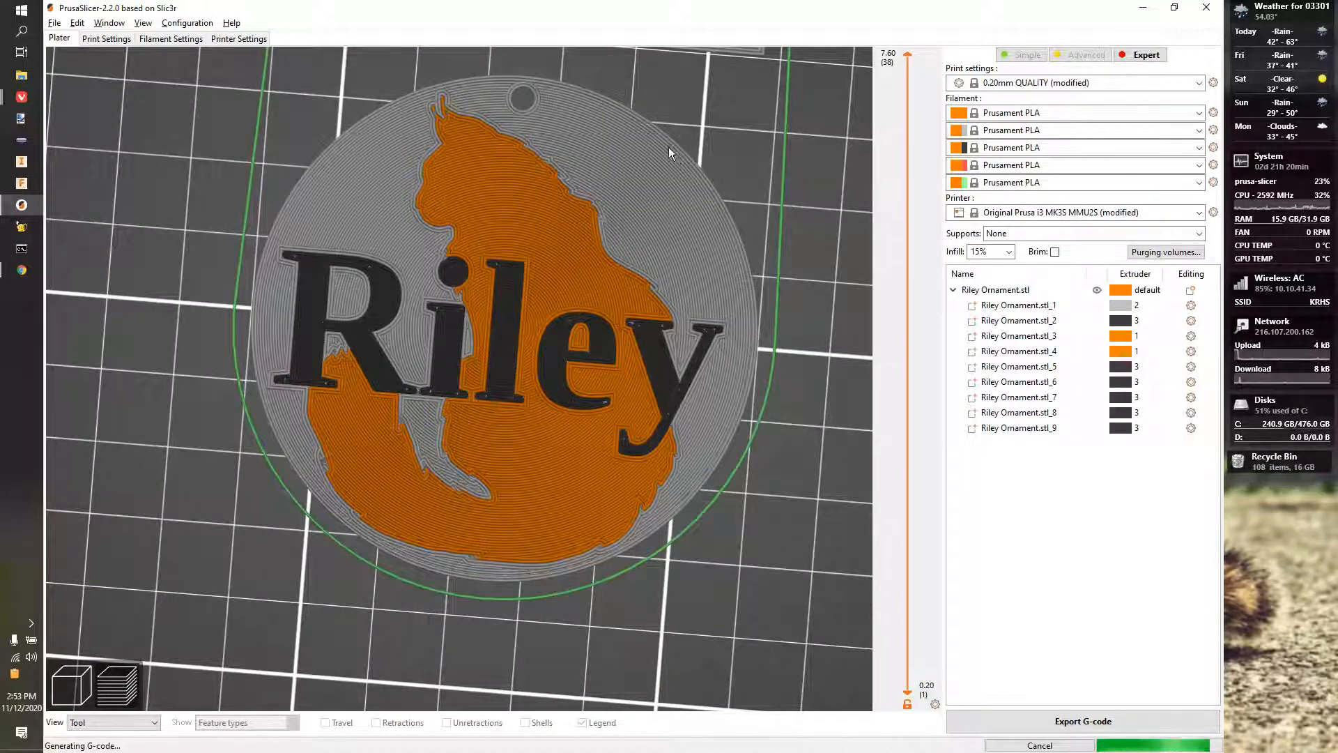
Try the Octagram Spiral top fill pattern and inspect it in the sliced preview
{"action": "left_click", "coordinate": [98, 39]}
{"action": "left_click", "coordinate": [444, 136]}
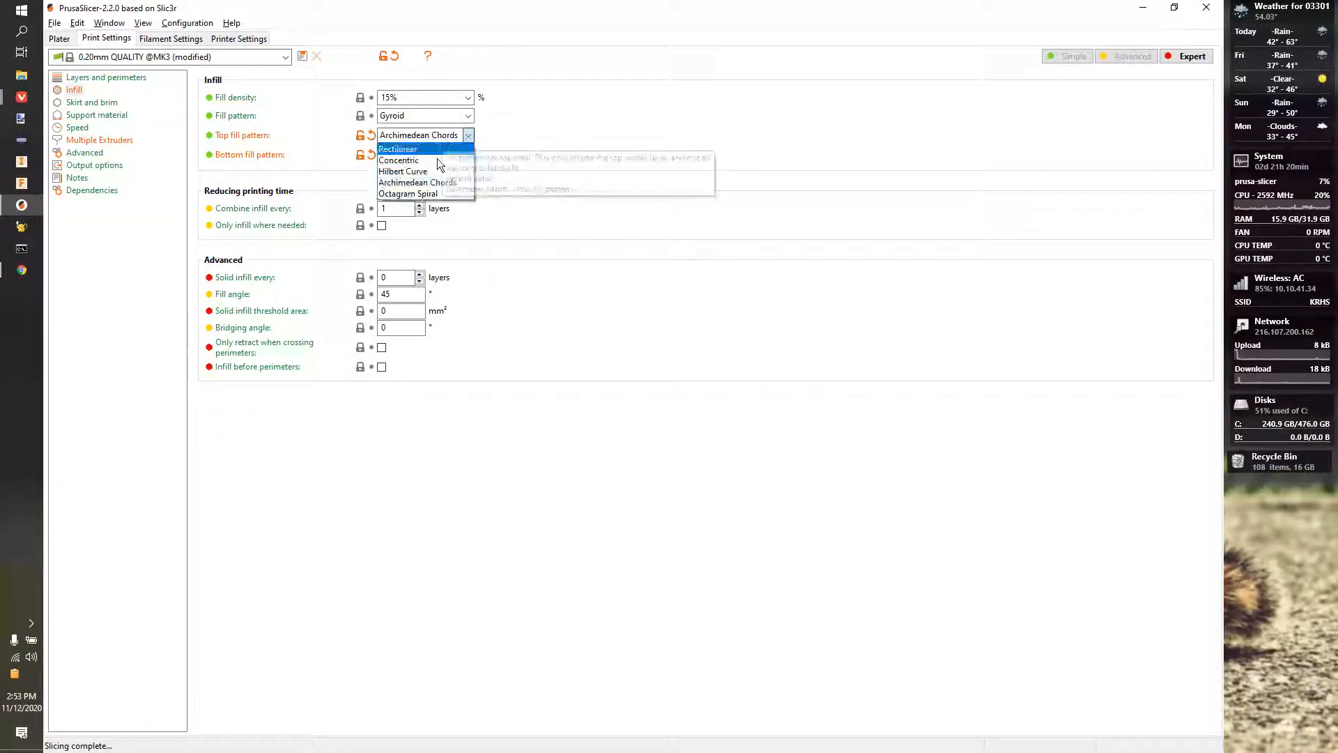
{"action": "left_click", "coordinate": [433, 197]}
{"action": "left_click", "coordinate": [60, 39]}
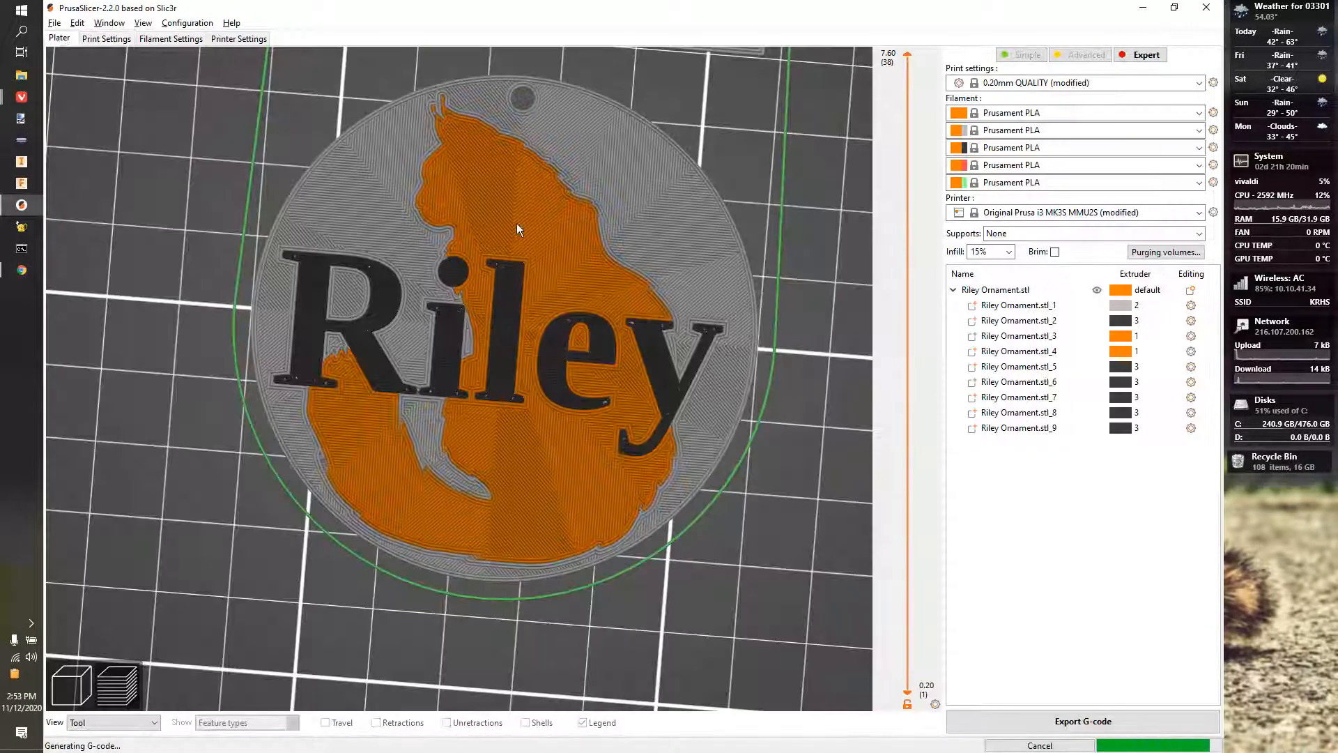
Set the top fill pattern back to Archimedean Chords and examine the ornament's top surface in the sliced preview
{"action": "left_click", "coordinate": [99, 39]}
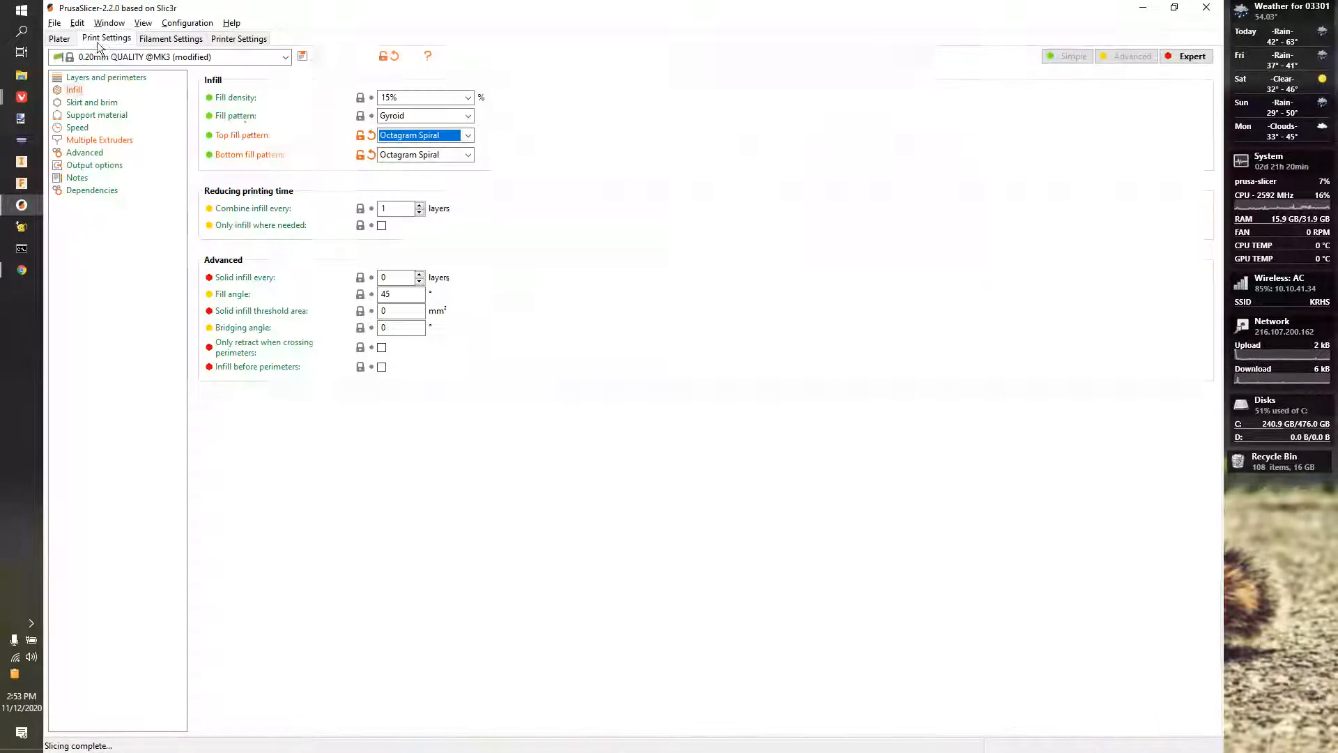
{"action": "left_click", "coordinate": [432, 137]}
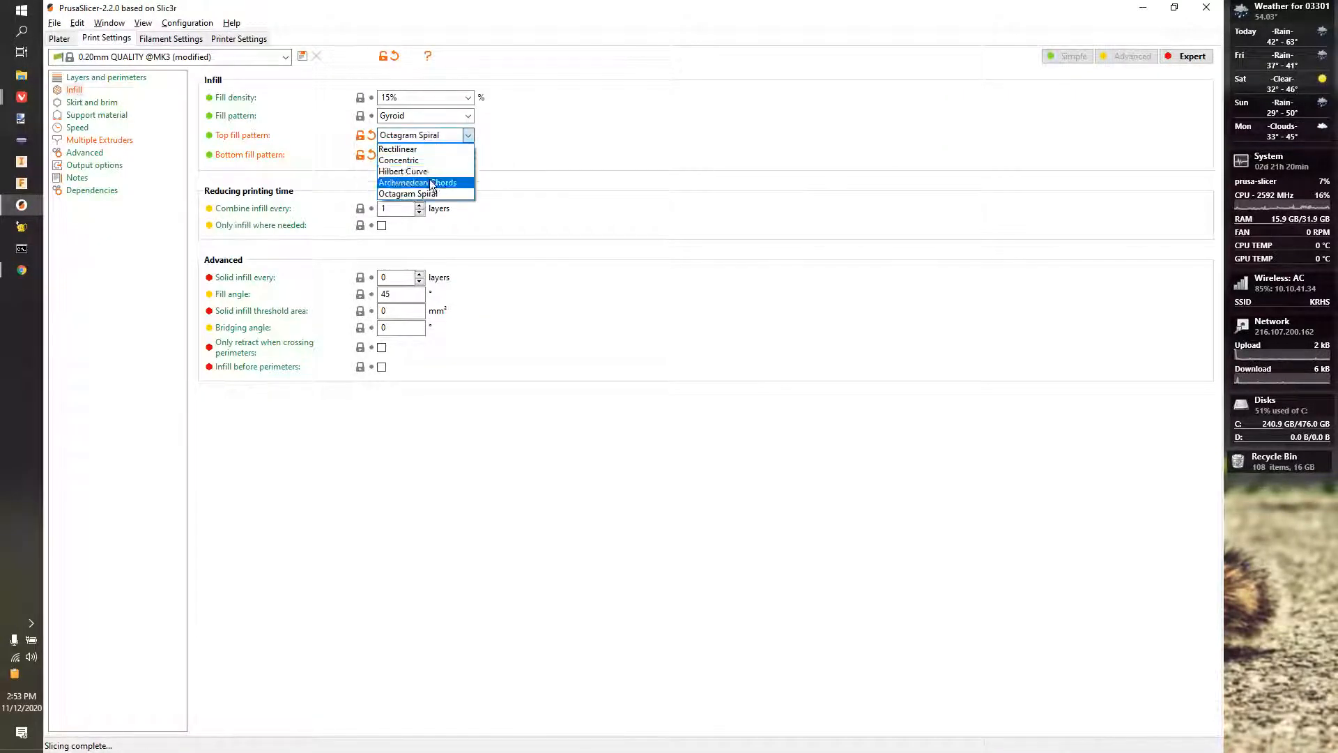
{"action": "left_click", "coordinate": [416, 182]}
{"action": "left_click", "coordinate": [60, 39]}
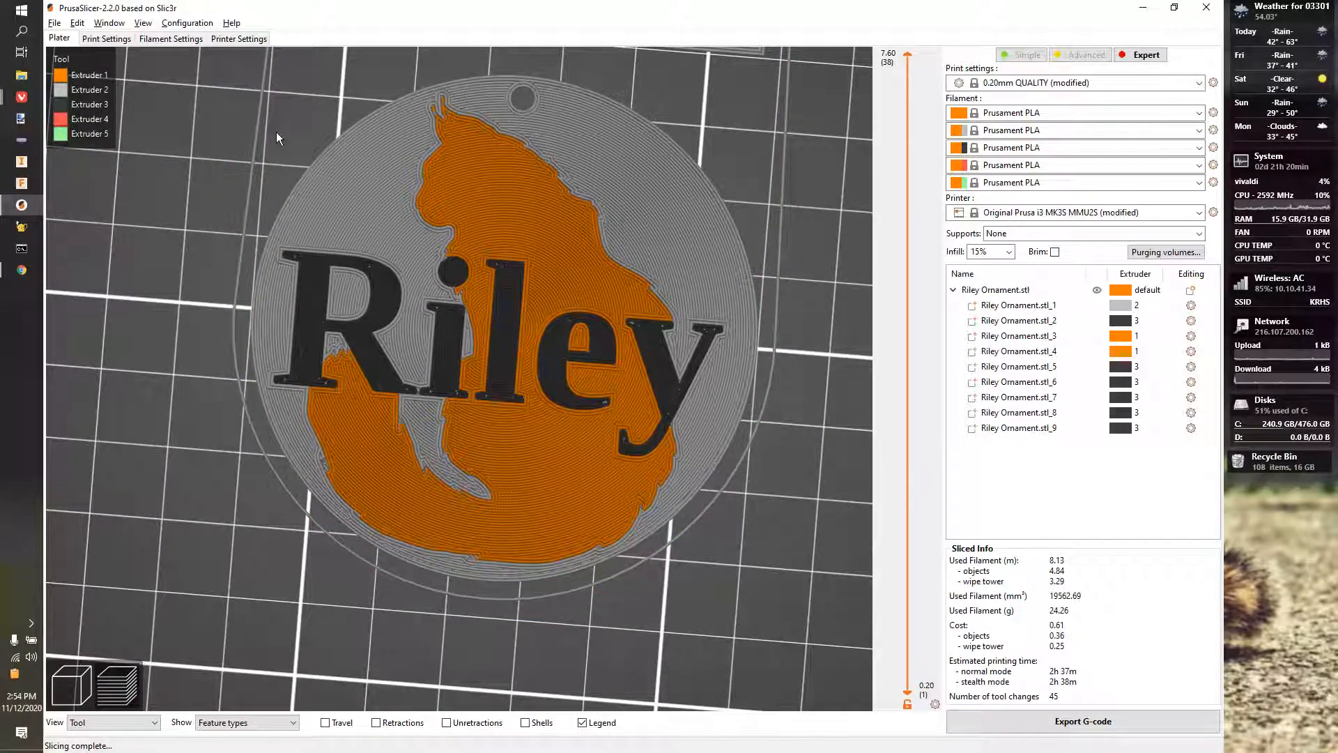
{"action": "scroll", "coordinate": [665, 293], "scroll_direction": "up", "scroll_amount": 1}
{"action": "key", "text": "1"}
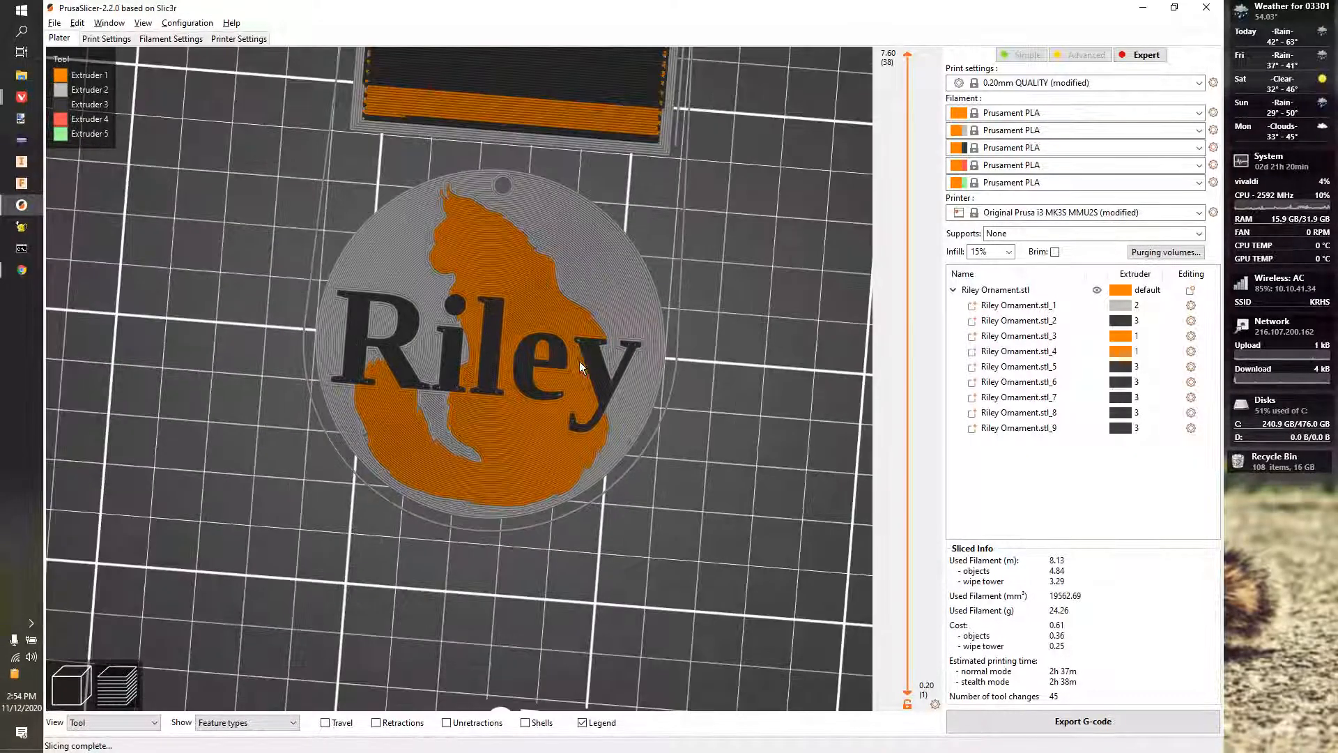
{"action": "scroll", "coordinate": [621, 346], "scroll_direction": "up", "scroll_amount": 2}
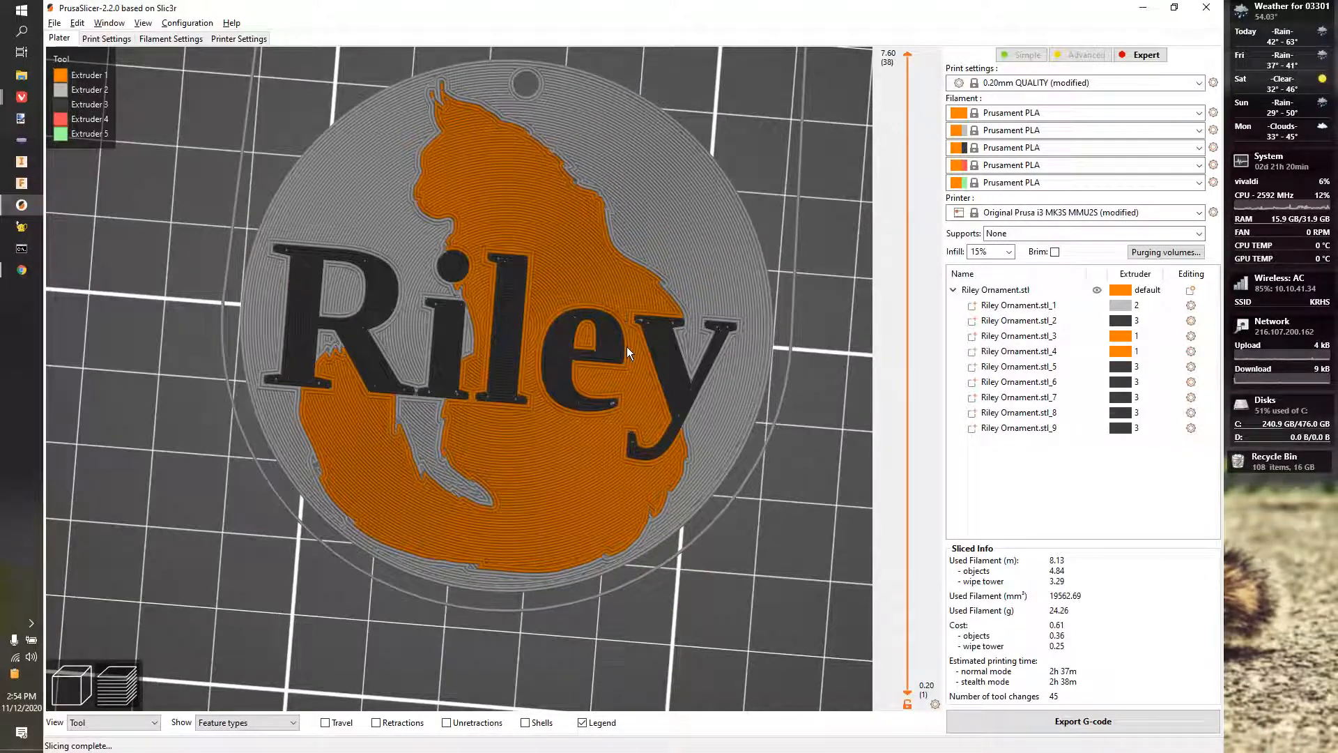